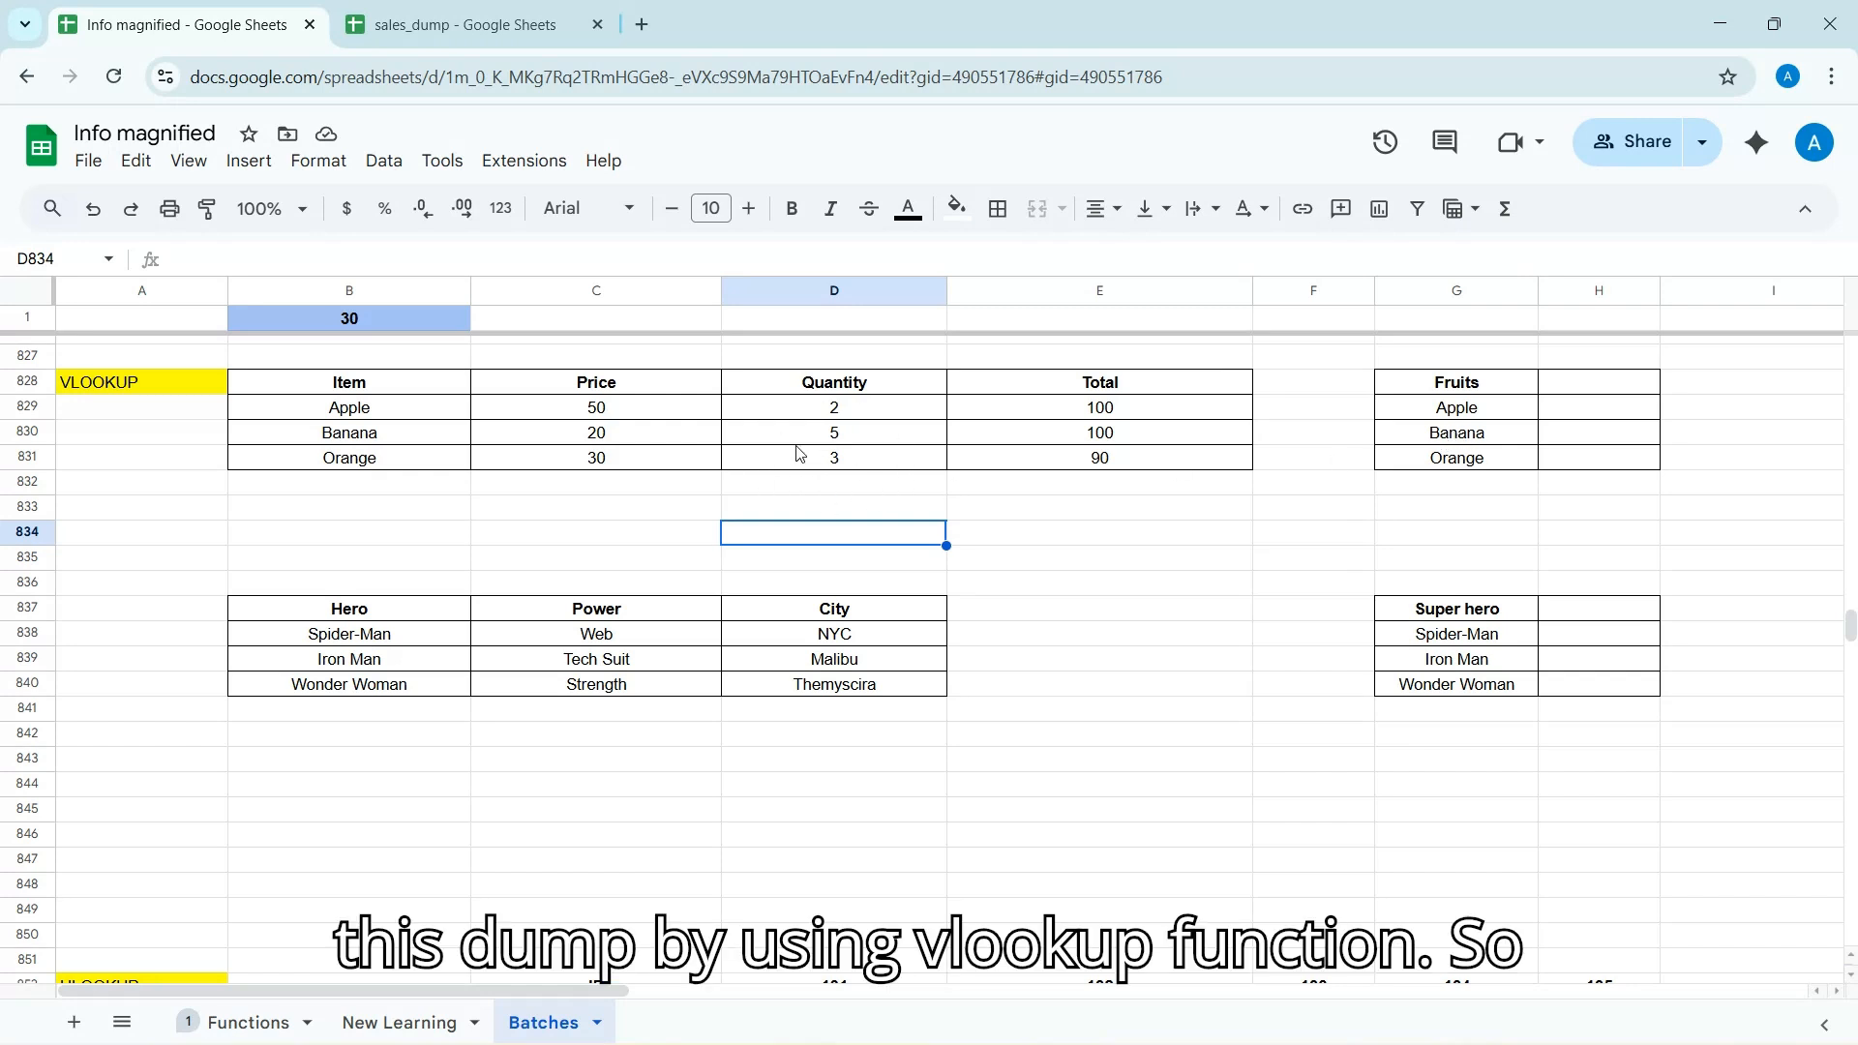
- Start a VLOOKUP in H829 with the Apple cell G829 as search key and the Item and Price columns B828:C831 as range
left_click(1622, 419)
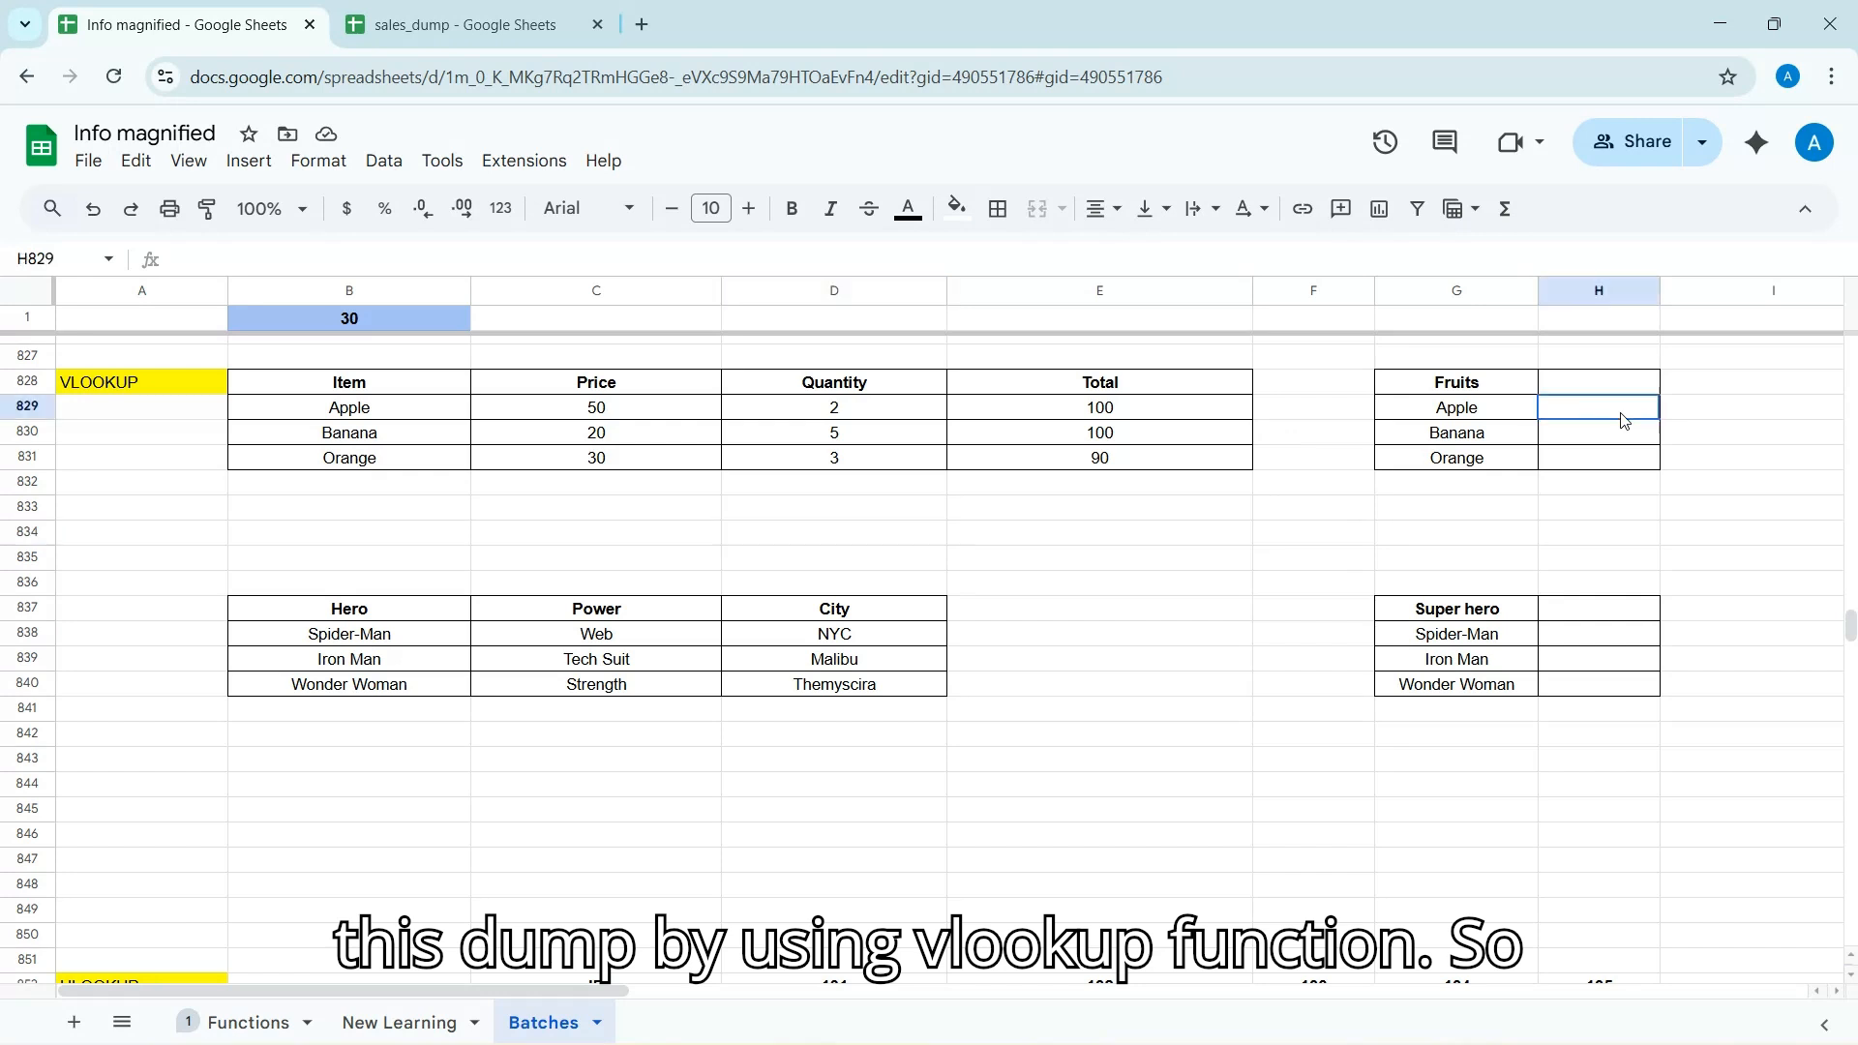
type("=vl")
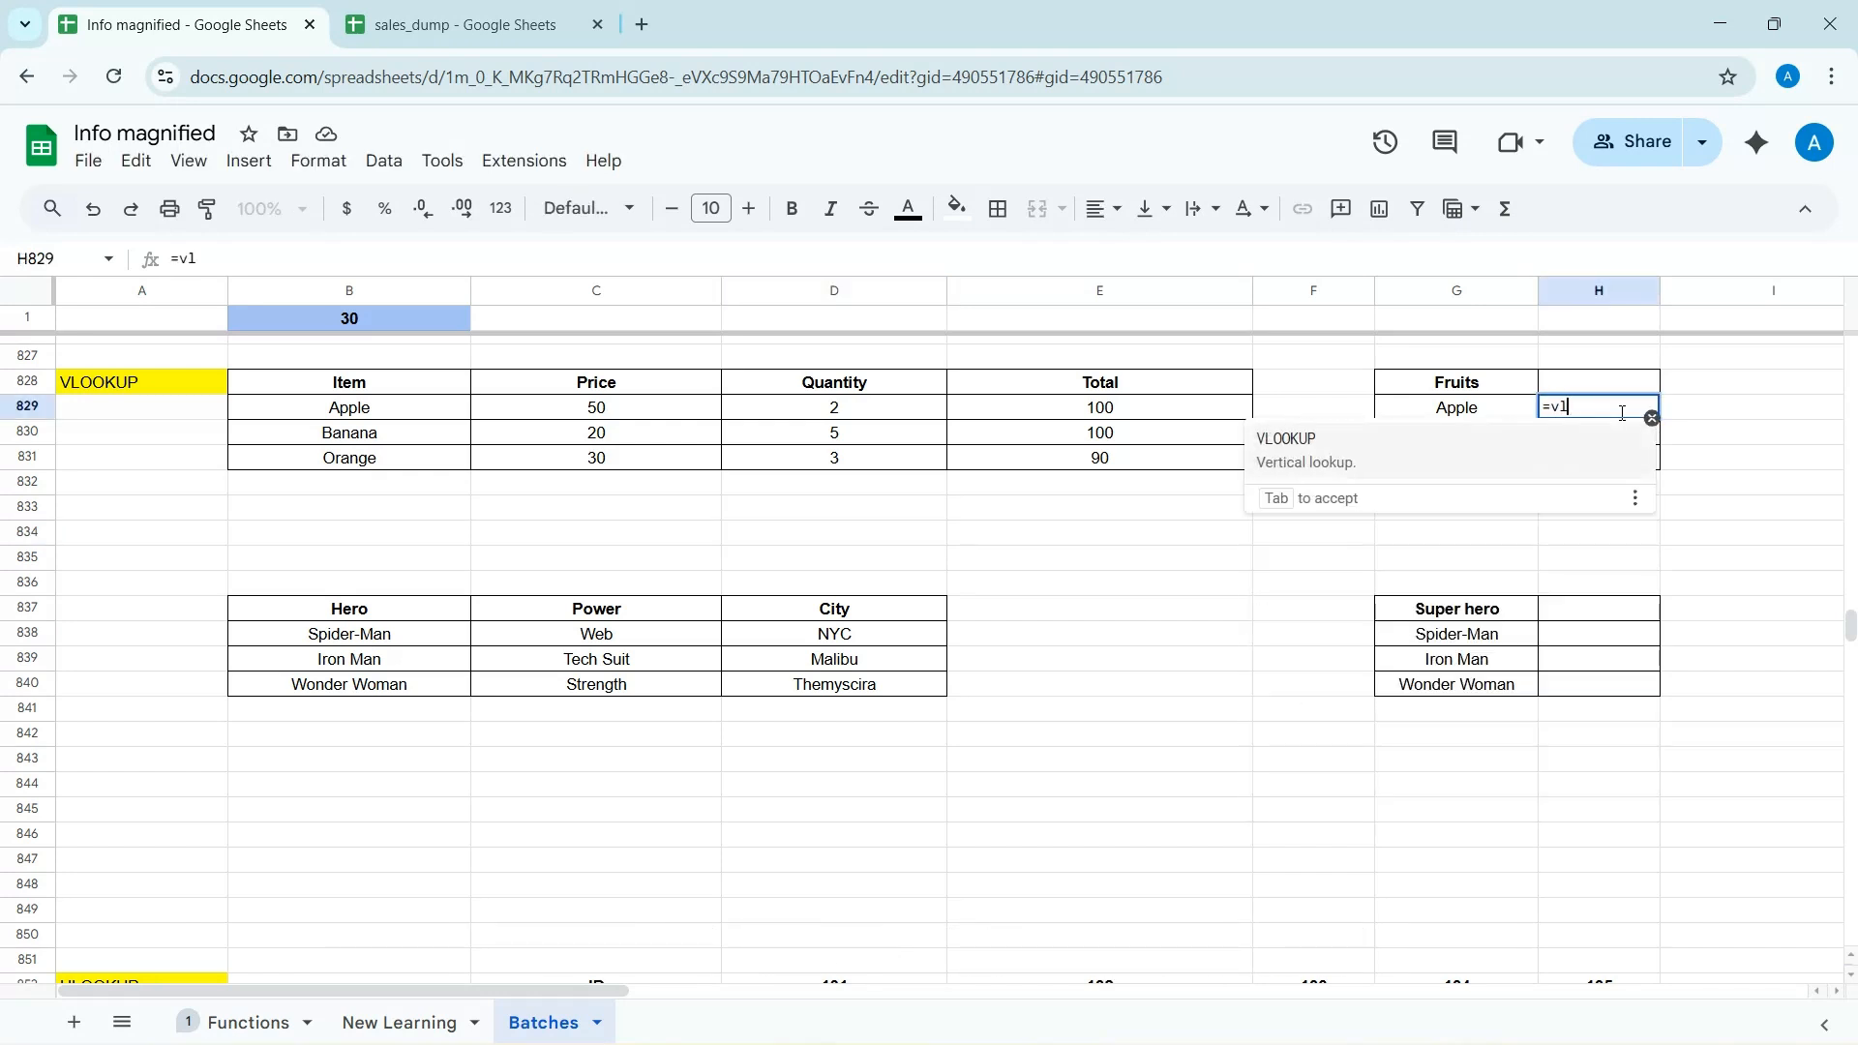
type("oo")
key("Tab")
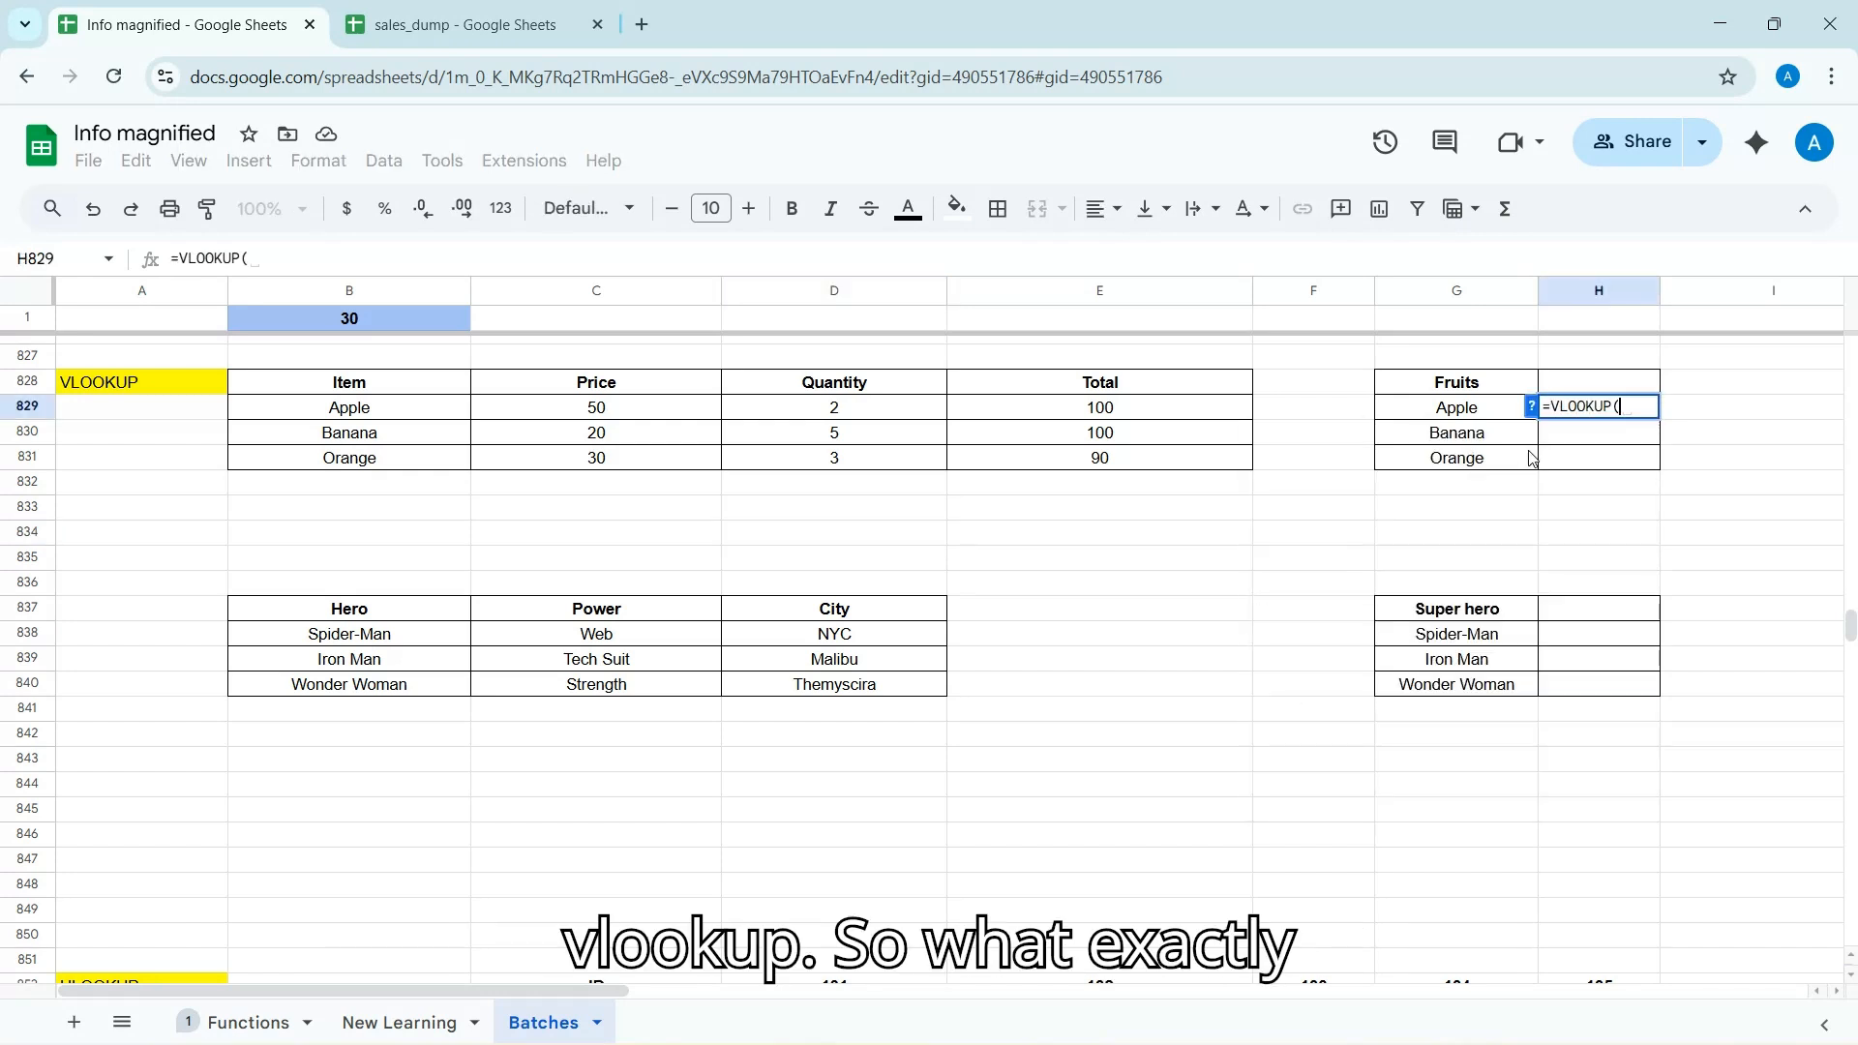
left_click(1469, 415)
type(",")
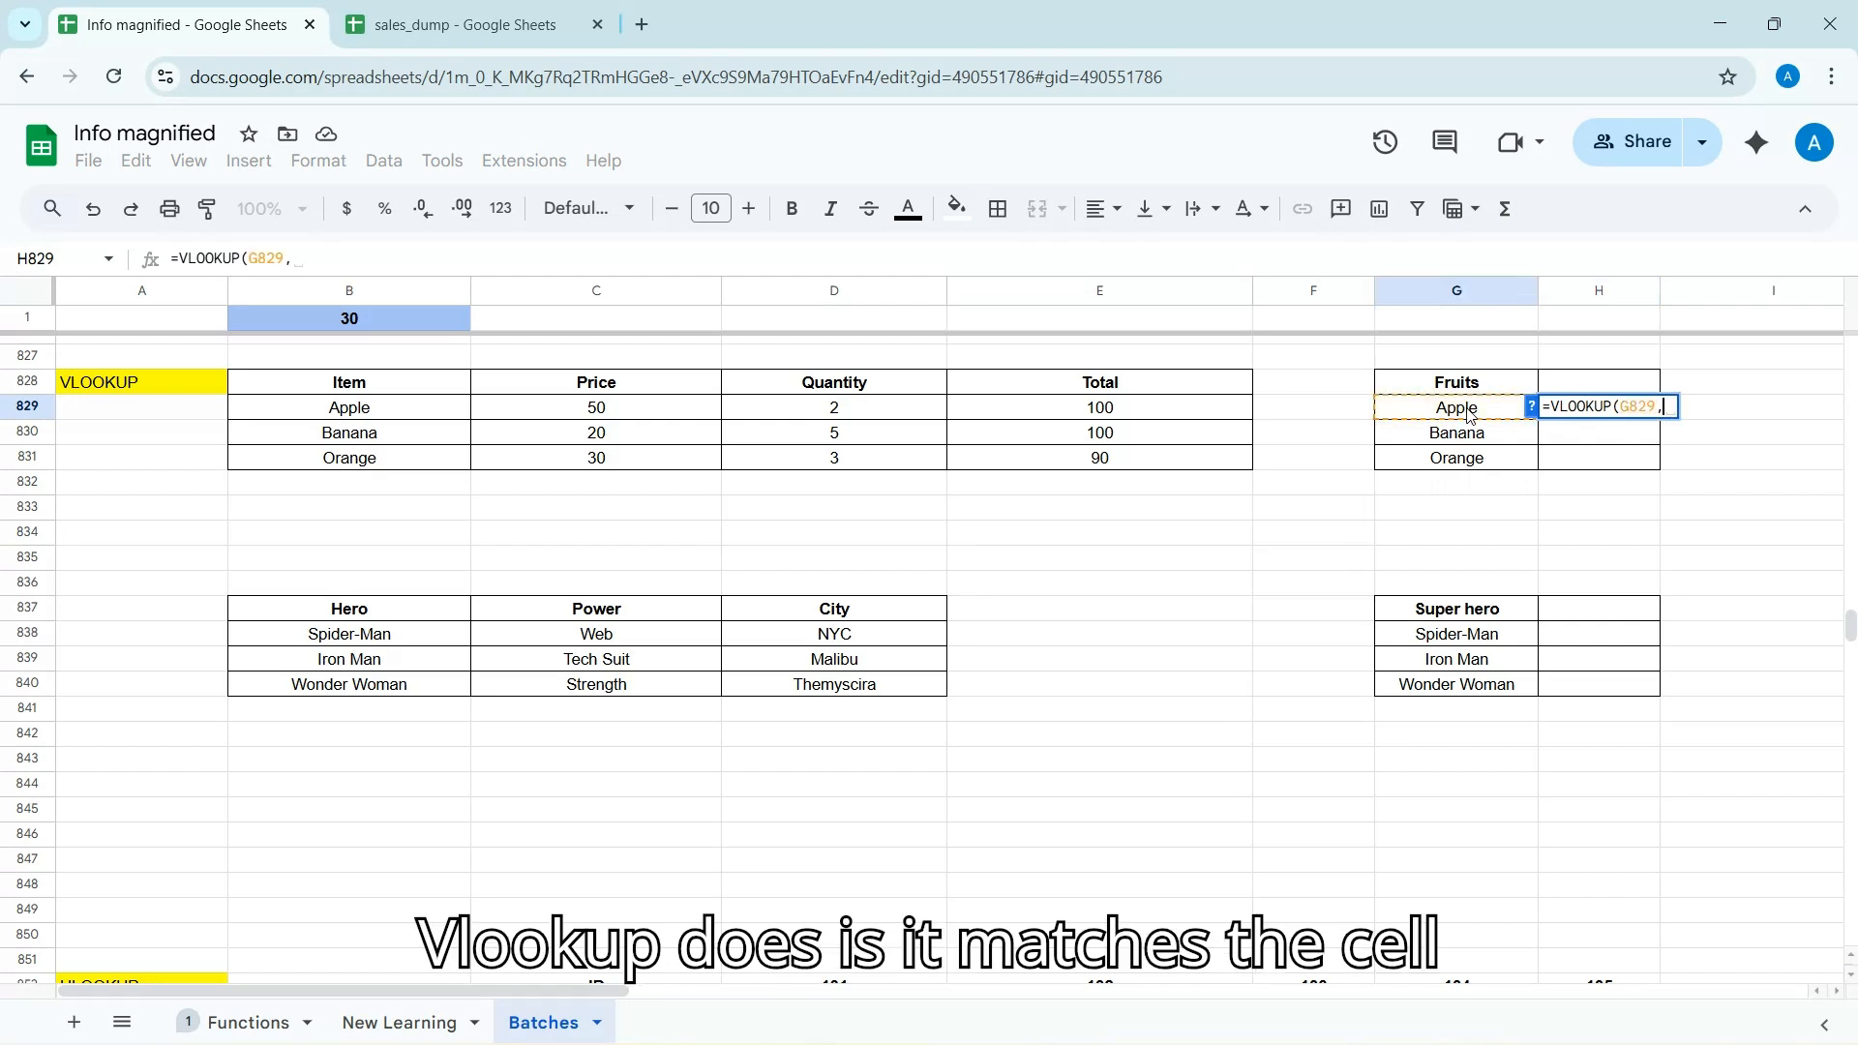
left_click_drag(377, 395, 1004, 464)
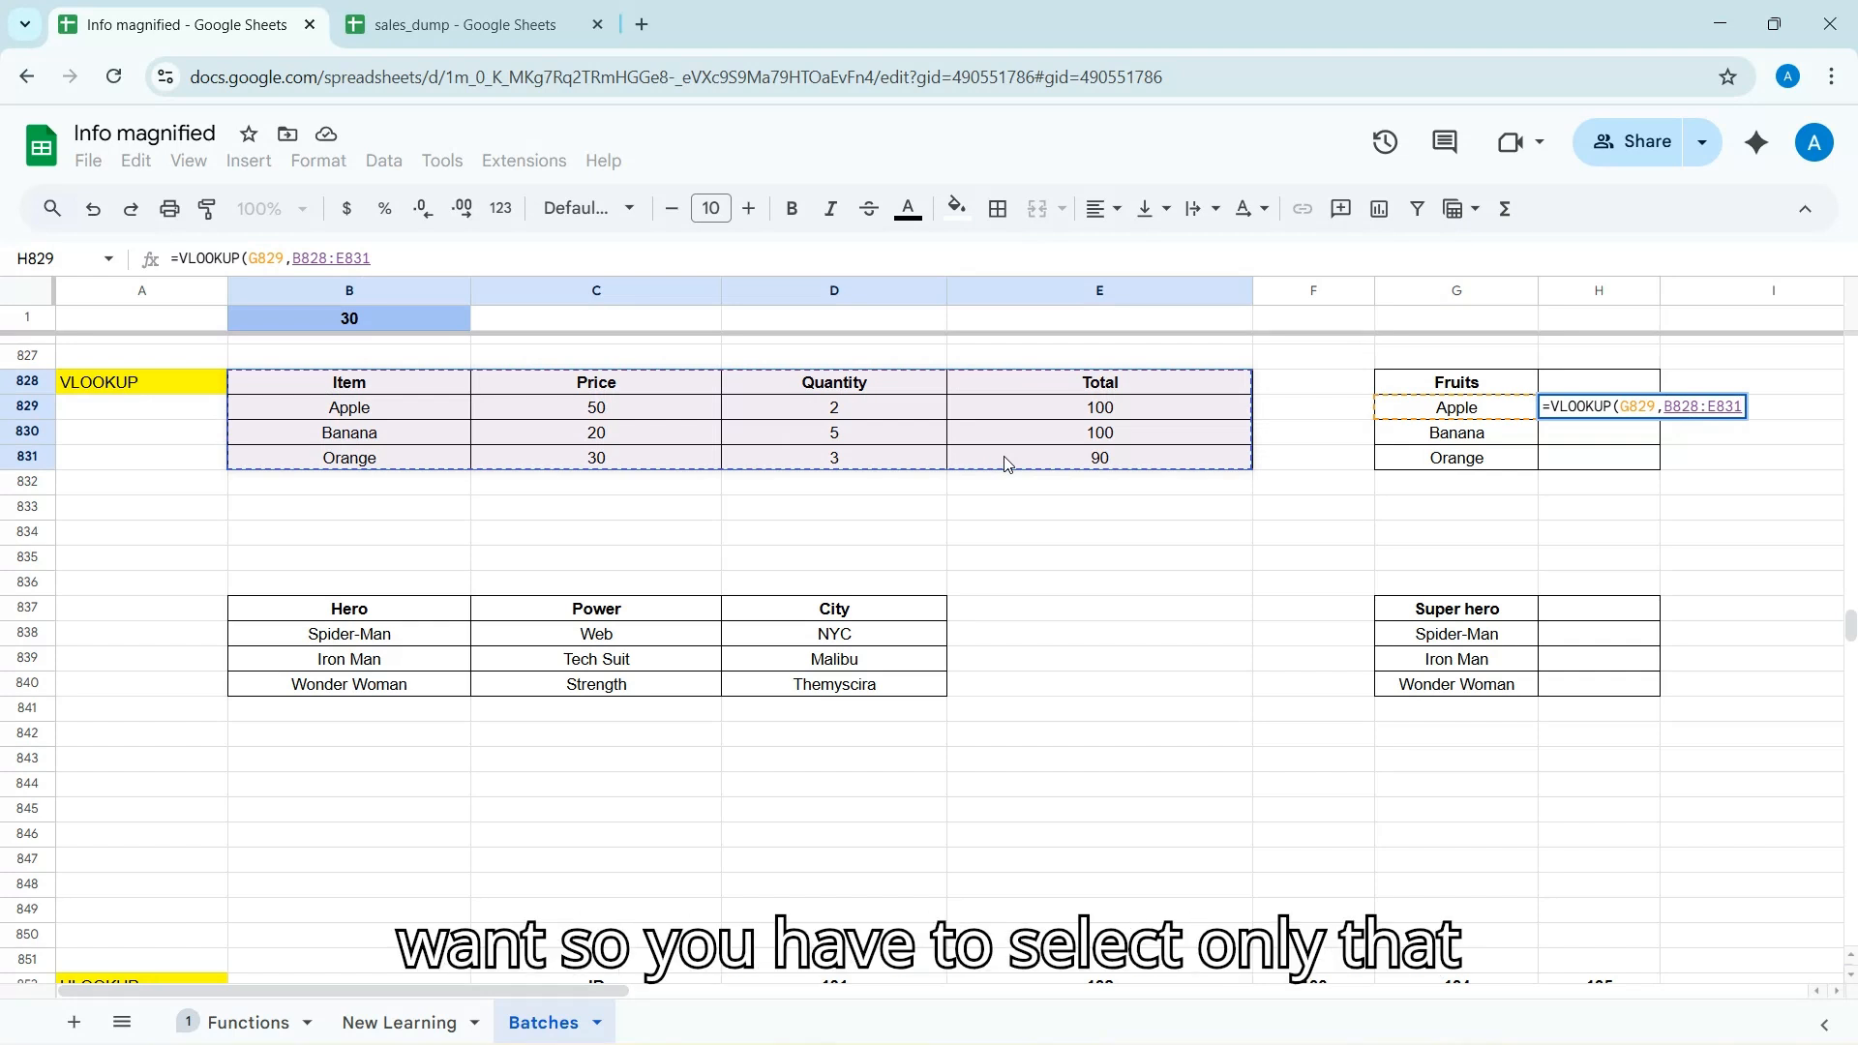
key("shift+Left")
key("shift+Left")
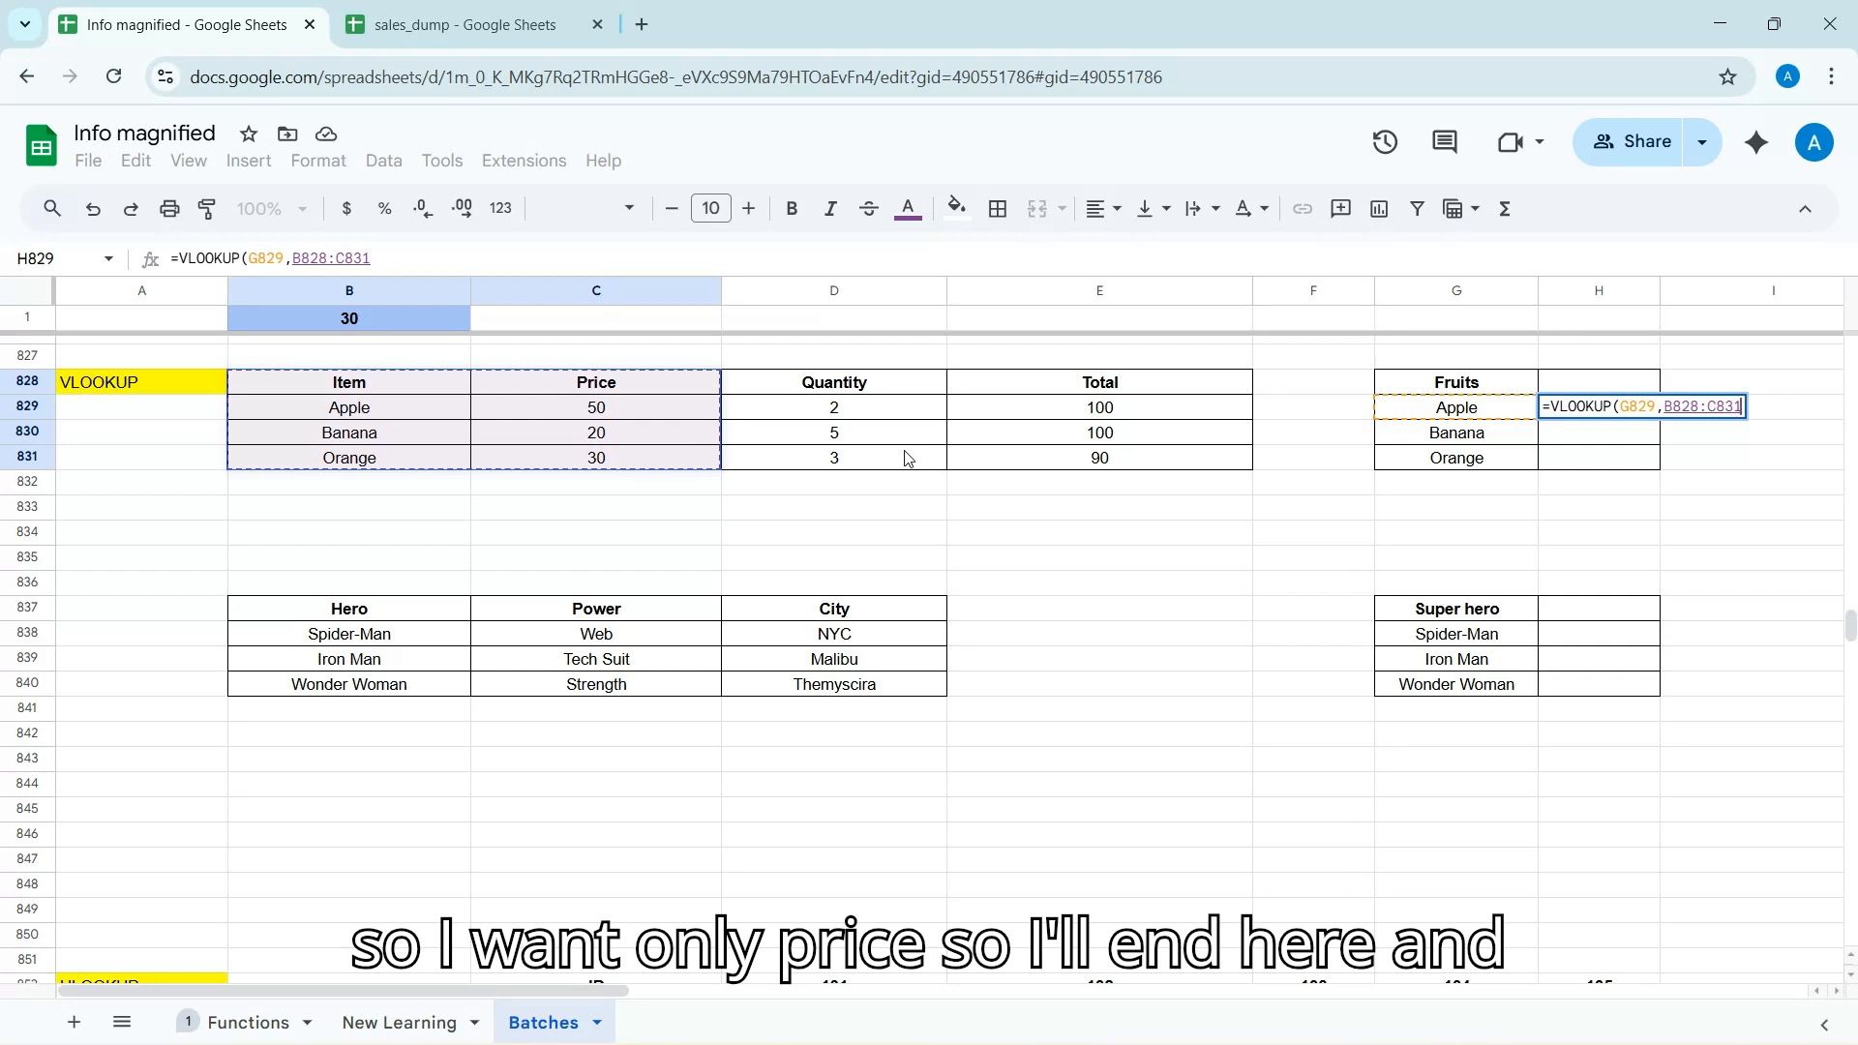
- Complete the lookup with column index 2 and exact match 0, and accept the suggested autofill for Banana and Orange
type(",")
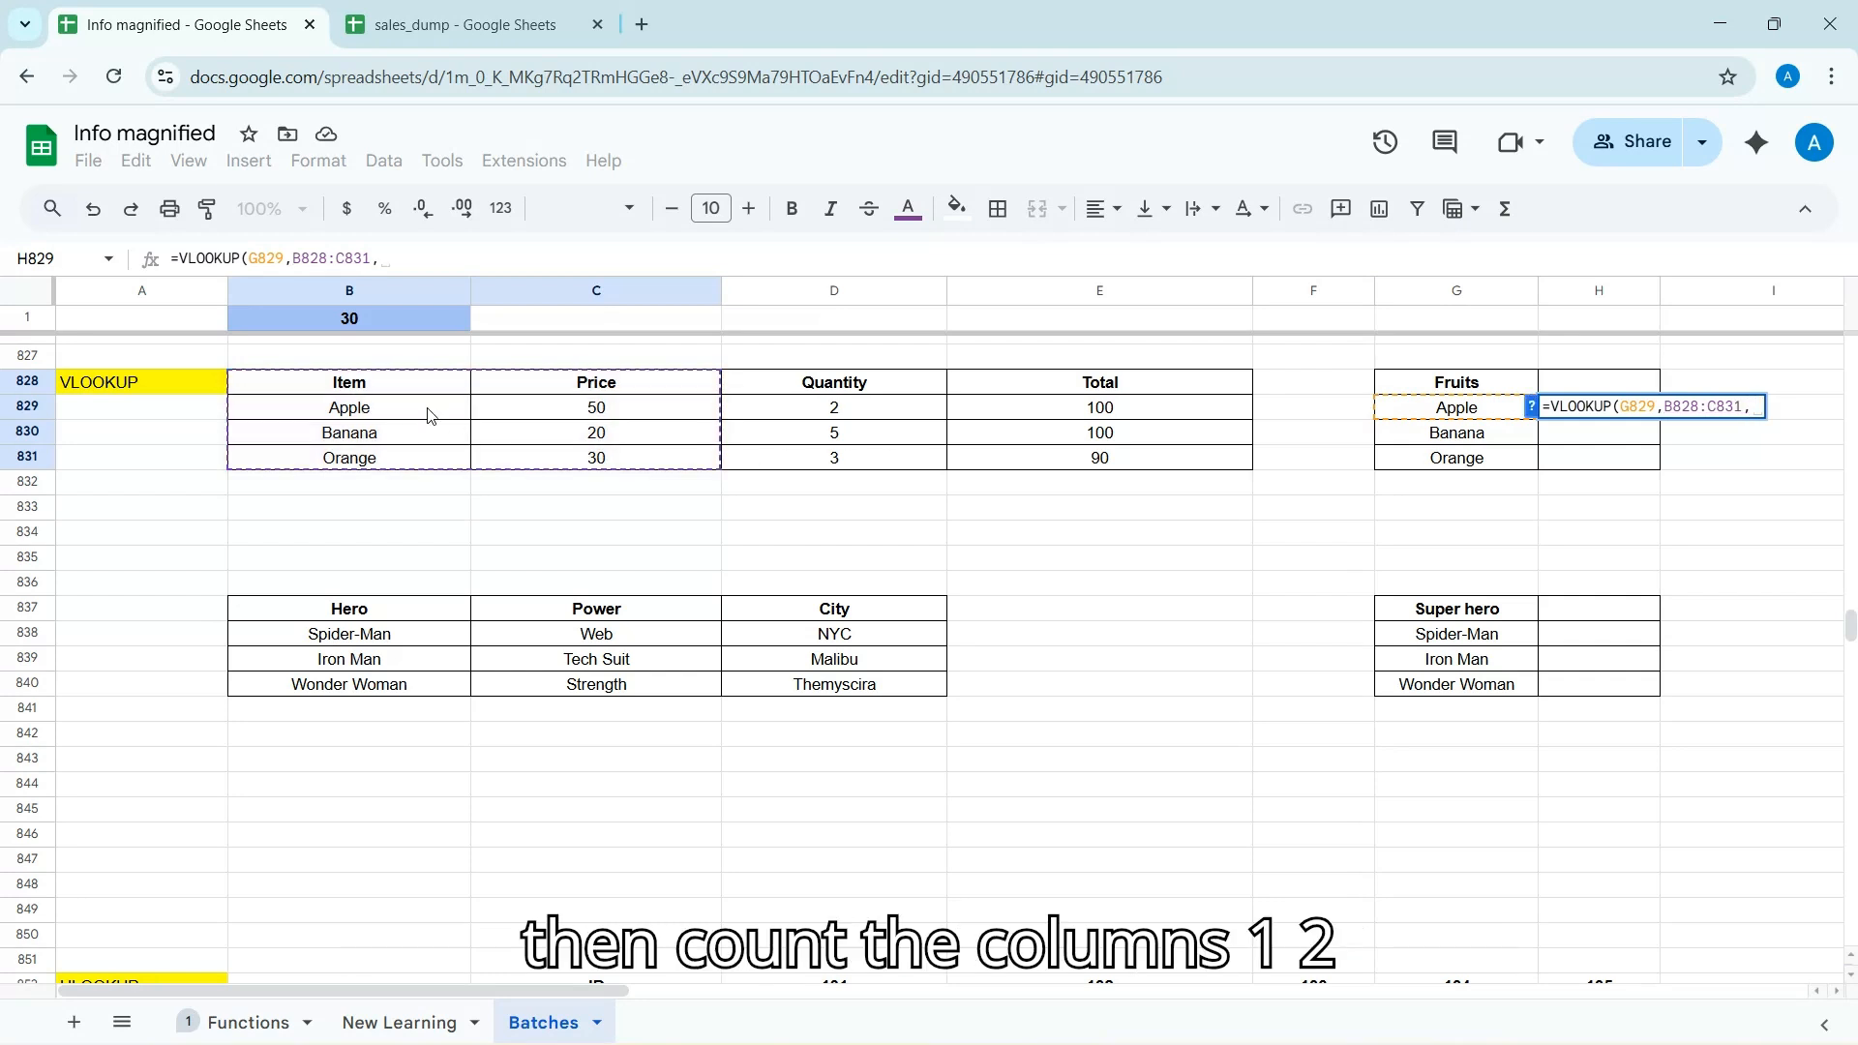
type("2")
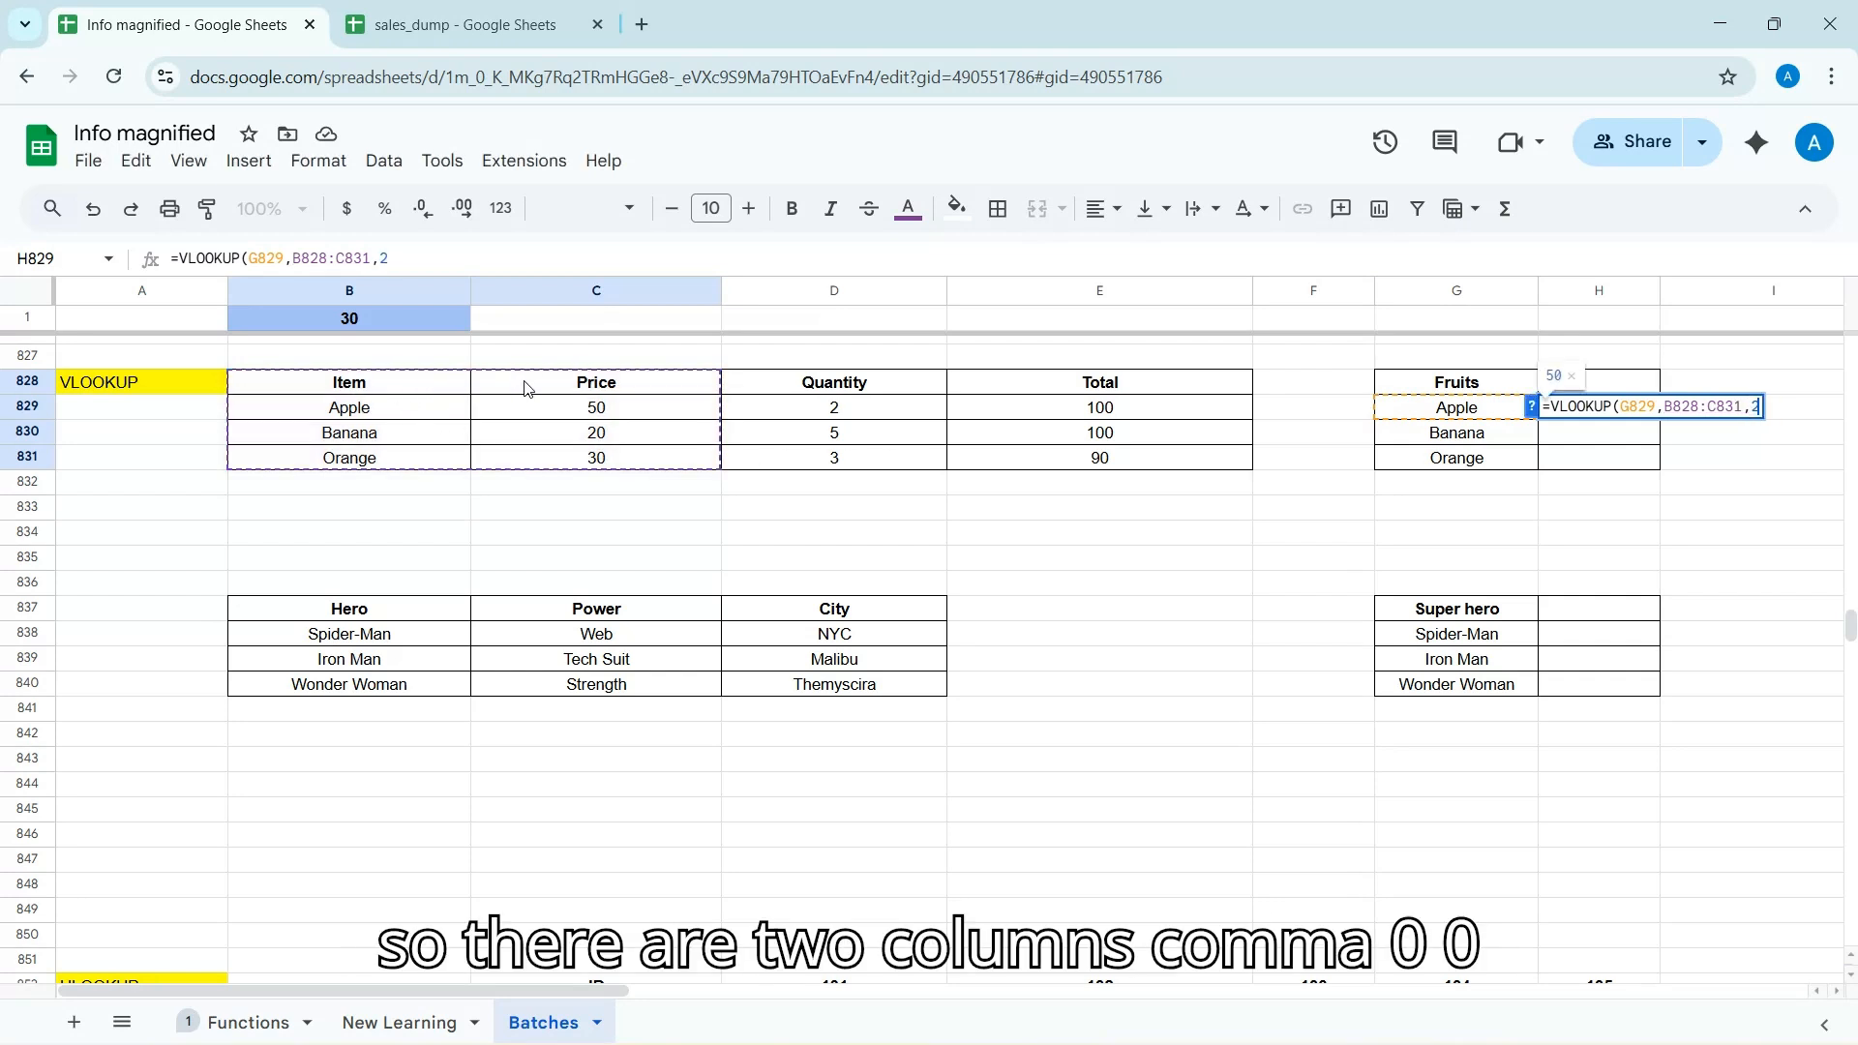
type(",")
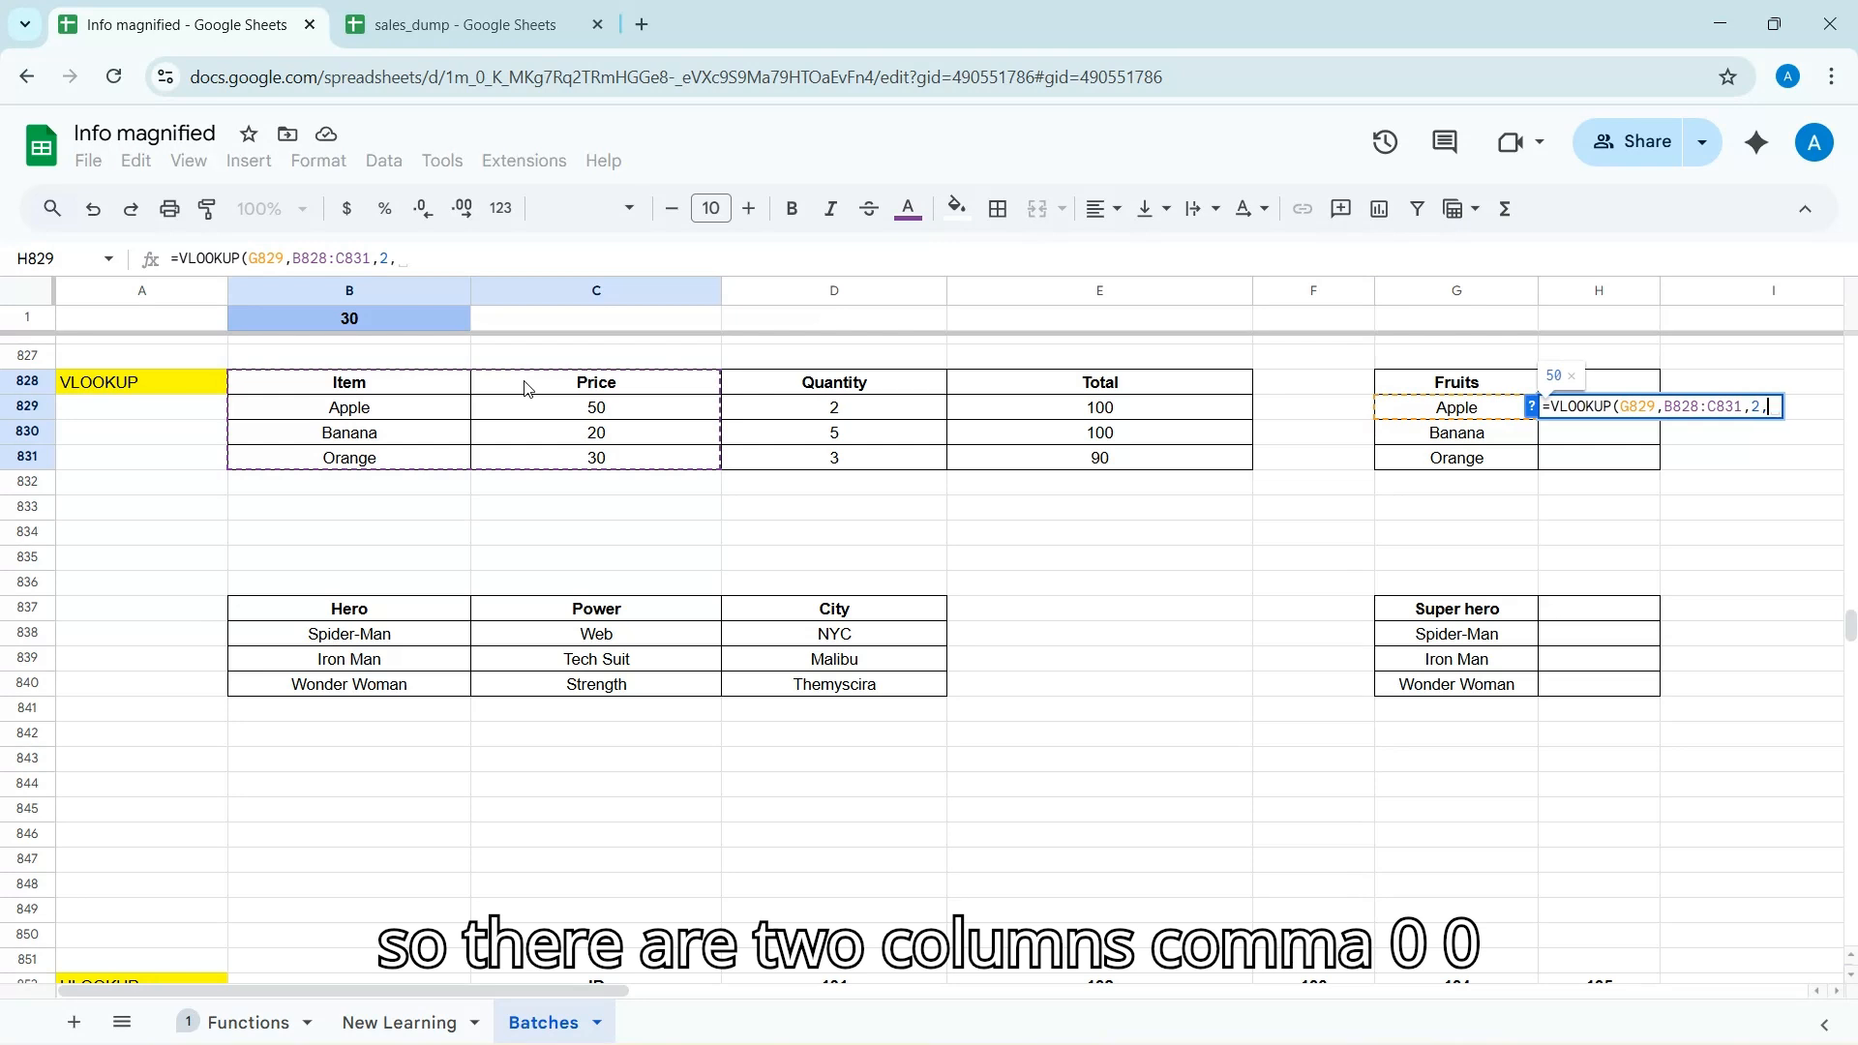
type("0)")
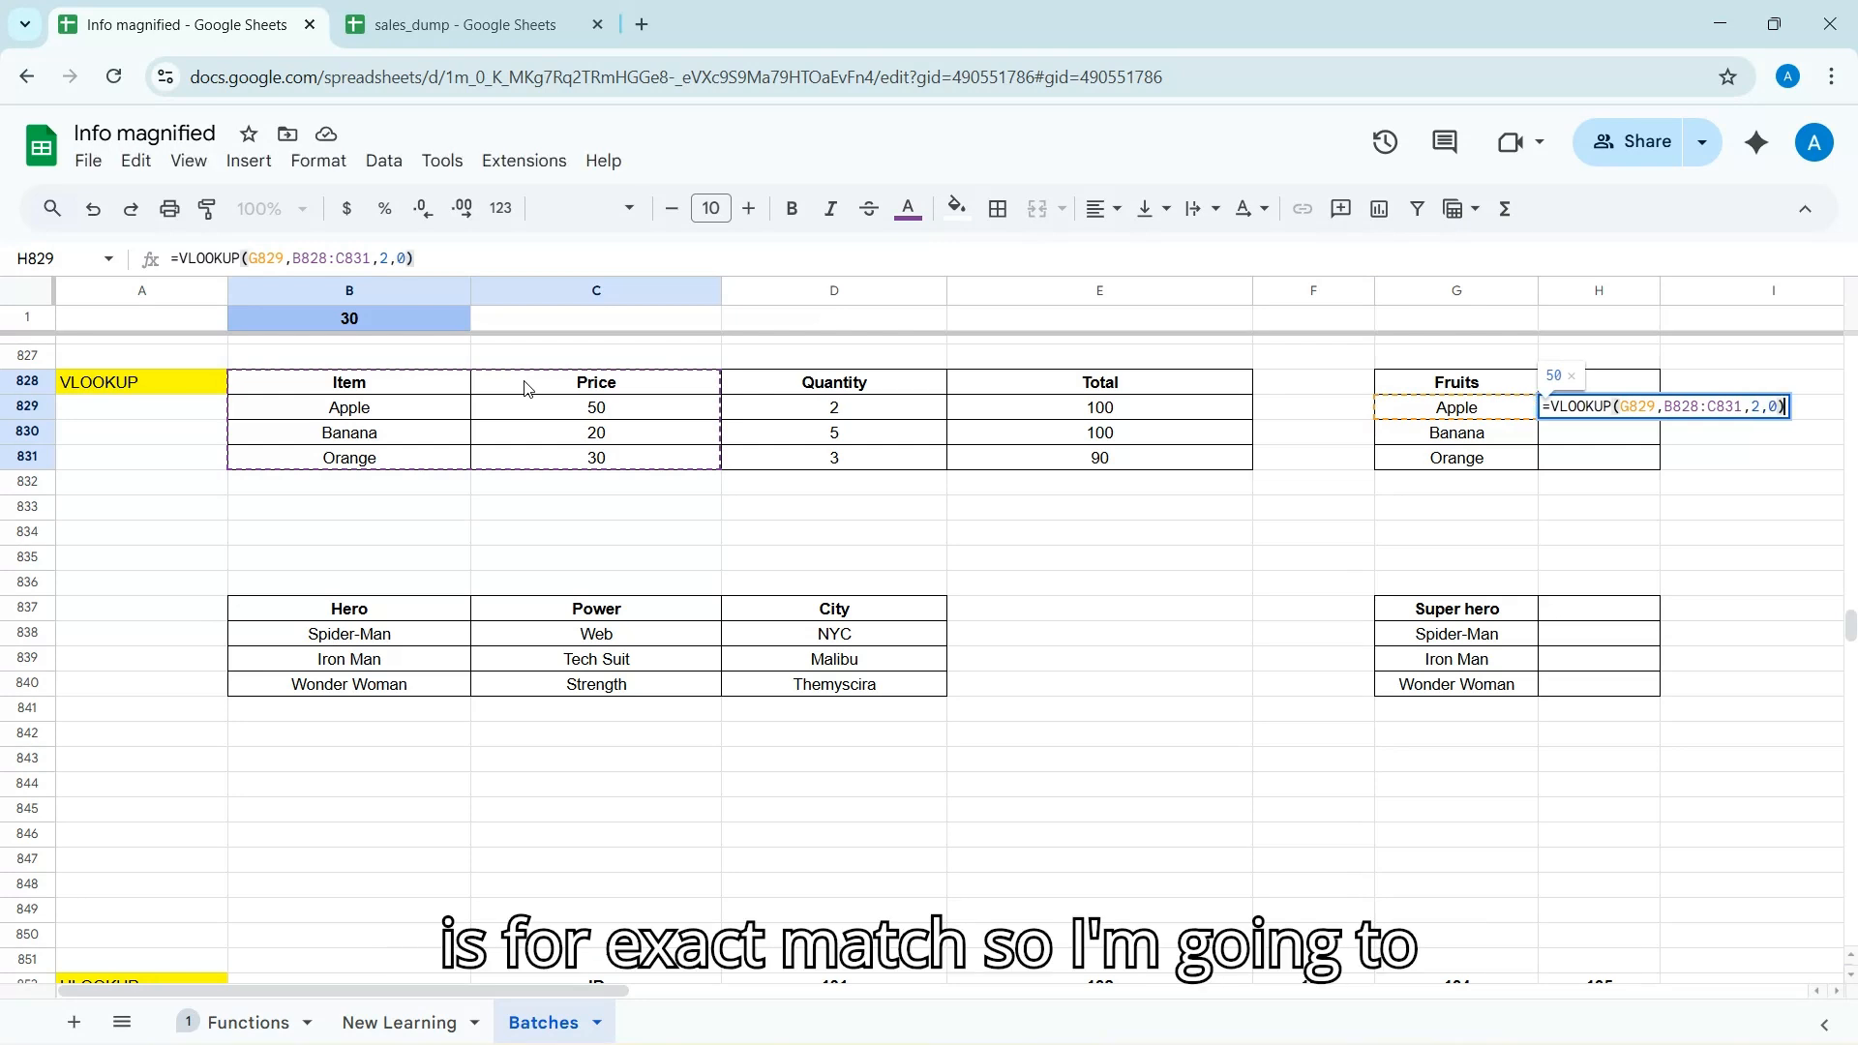
key("Return")
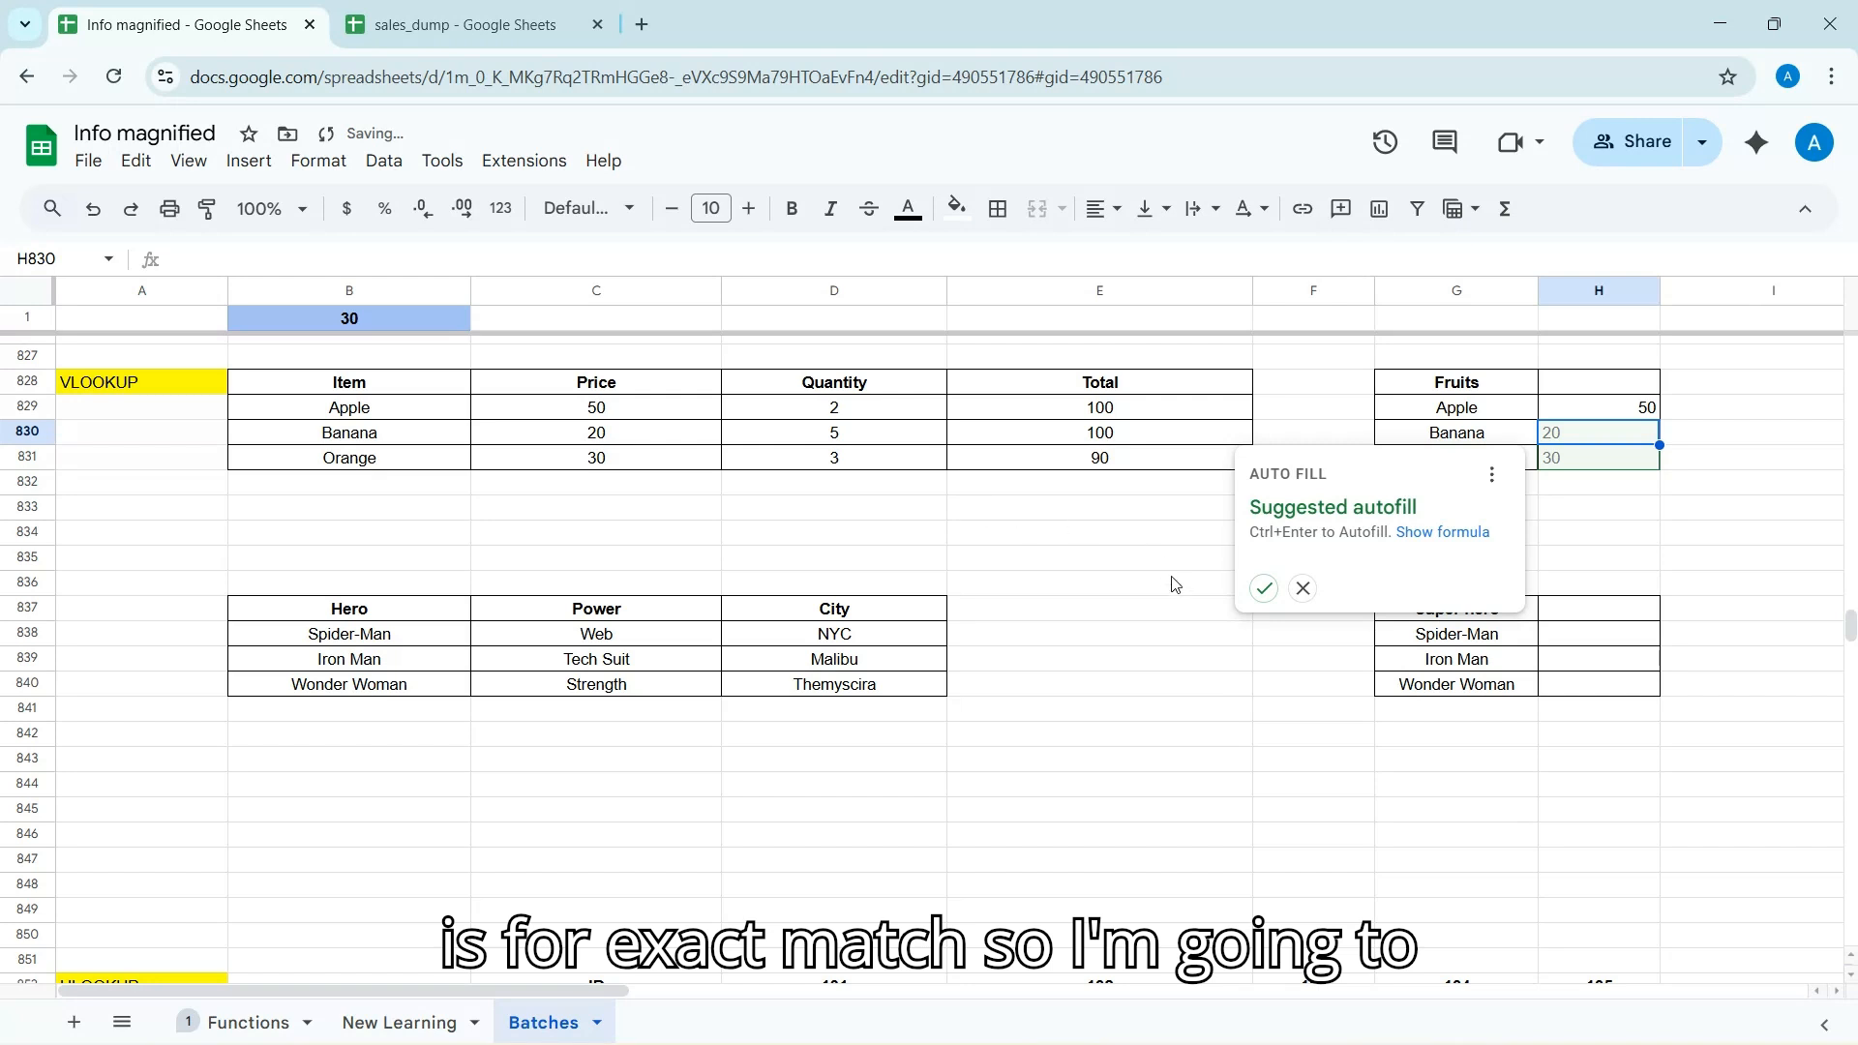
left_click(1265, 589)
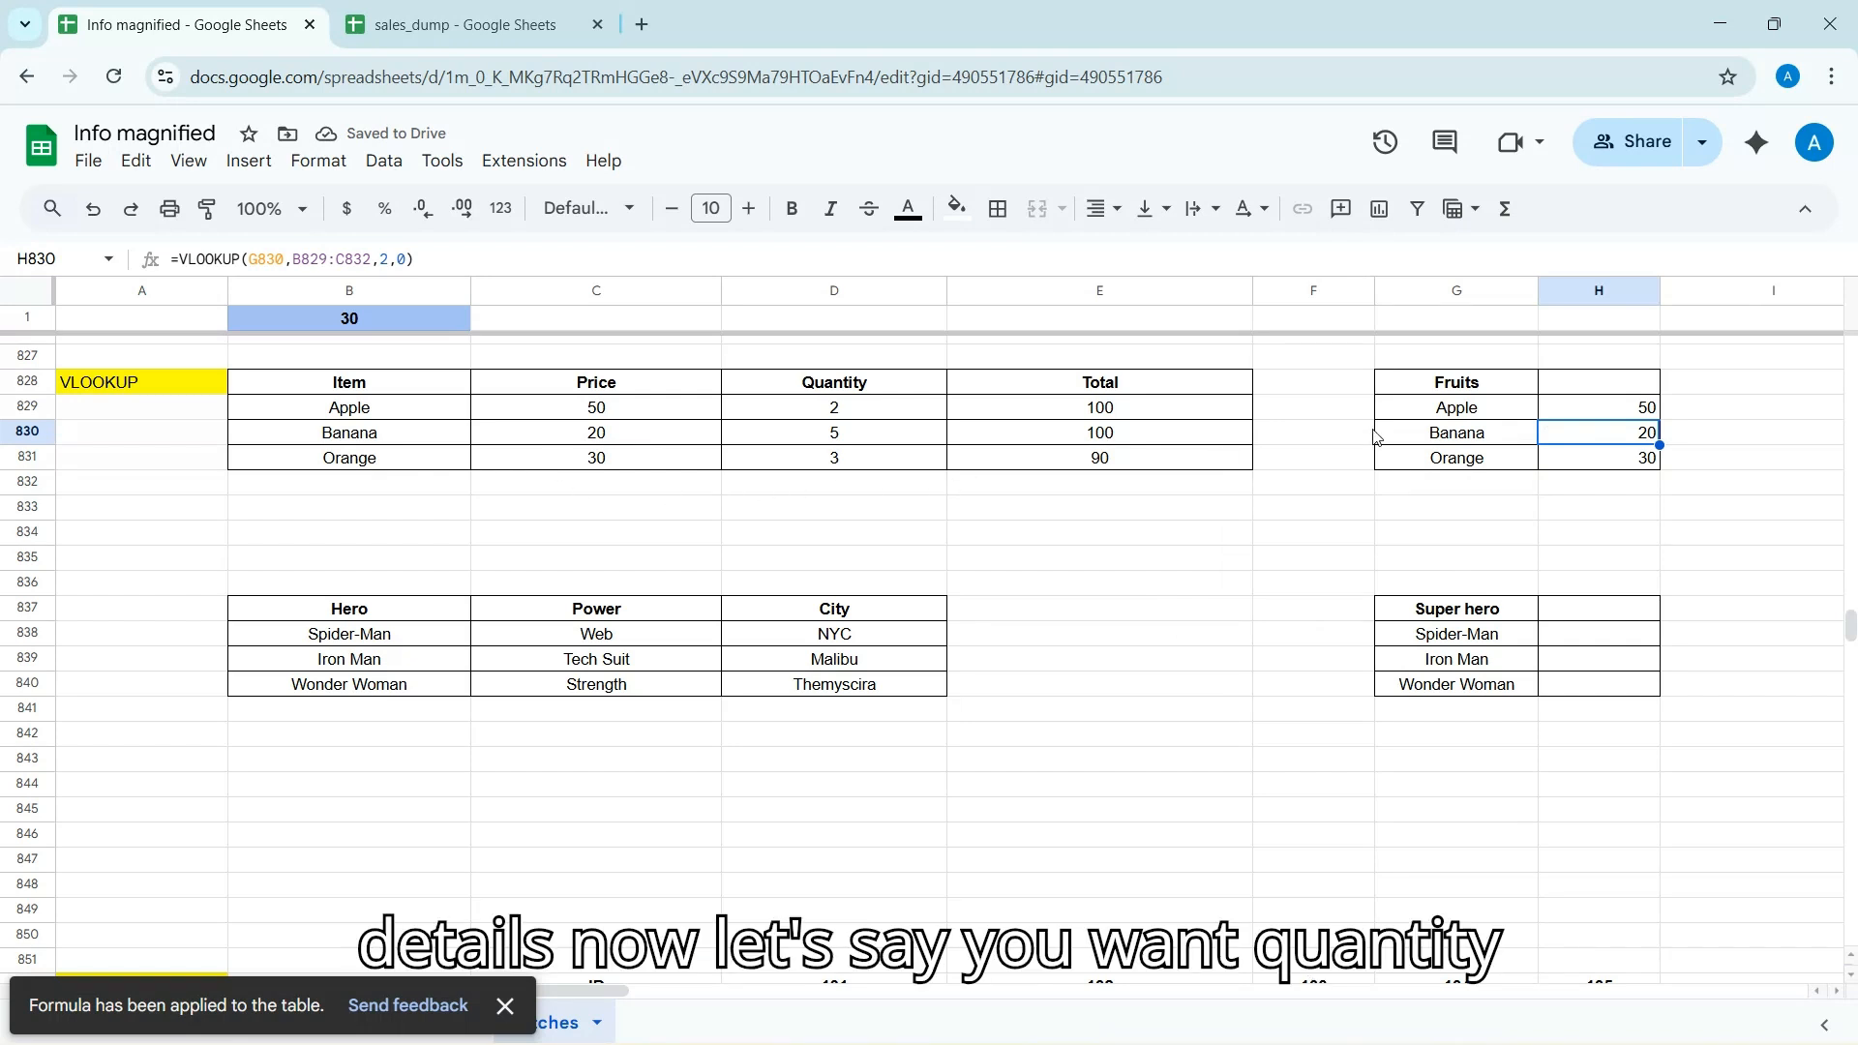
- Try to change the Apple lookup in H829 to column index 3 with the range C828:C831
left_click(1594, 410)
double_click(1595, 410)
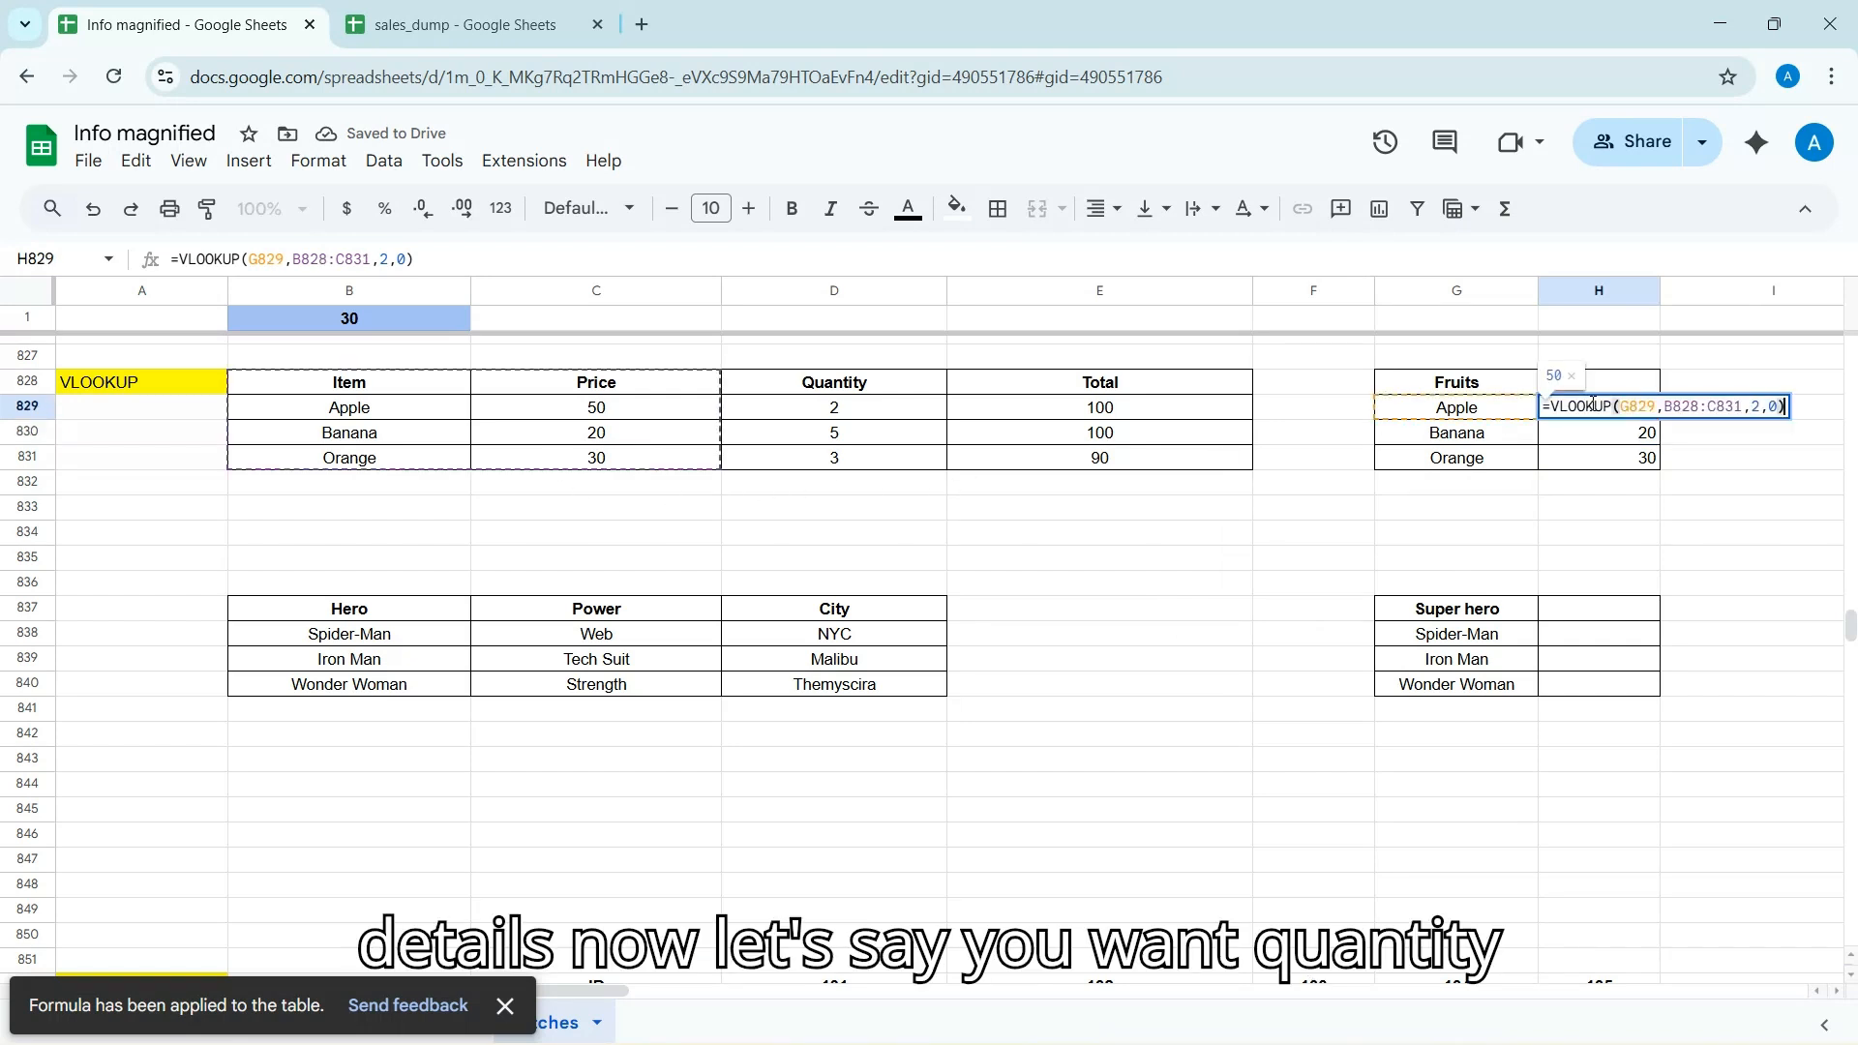
double_click(1758, 407)
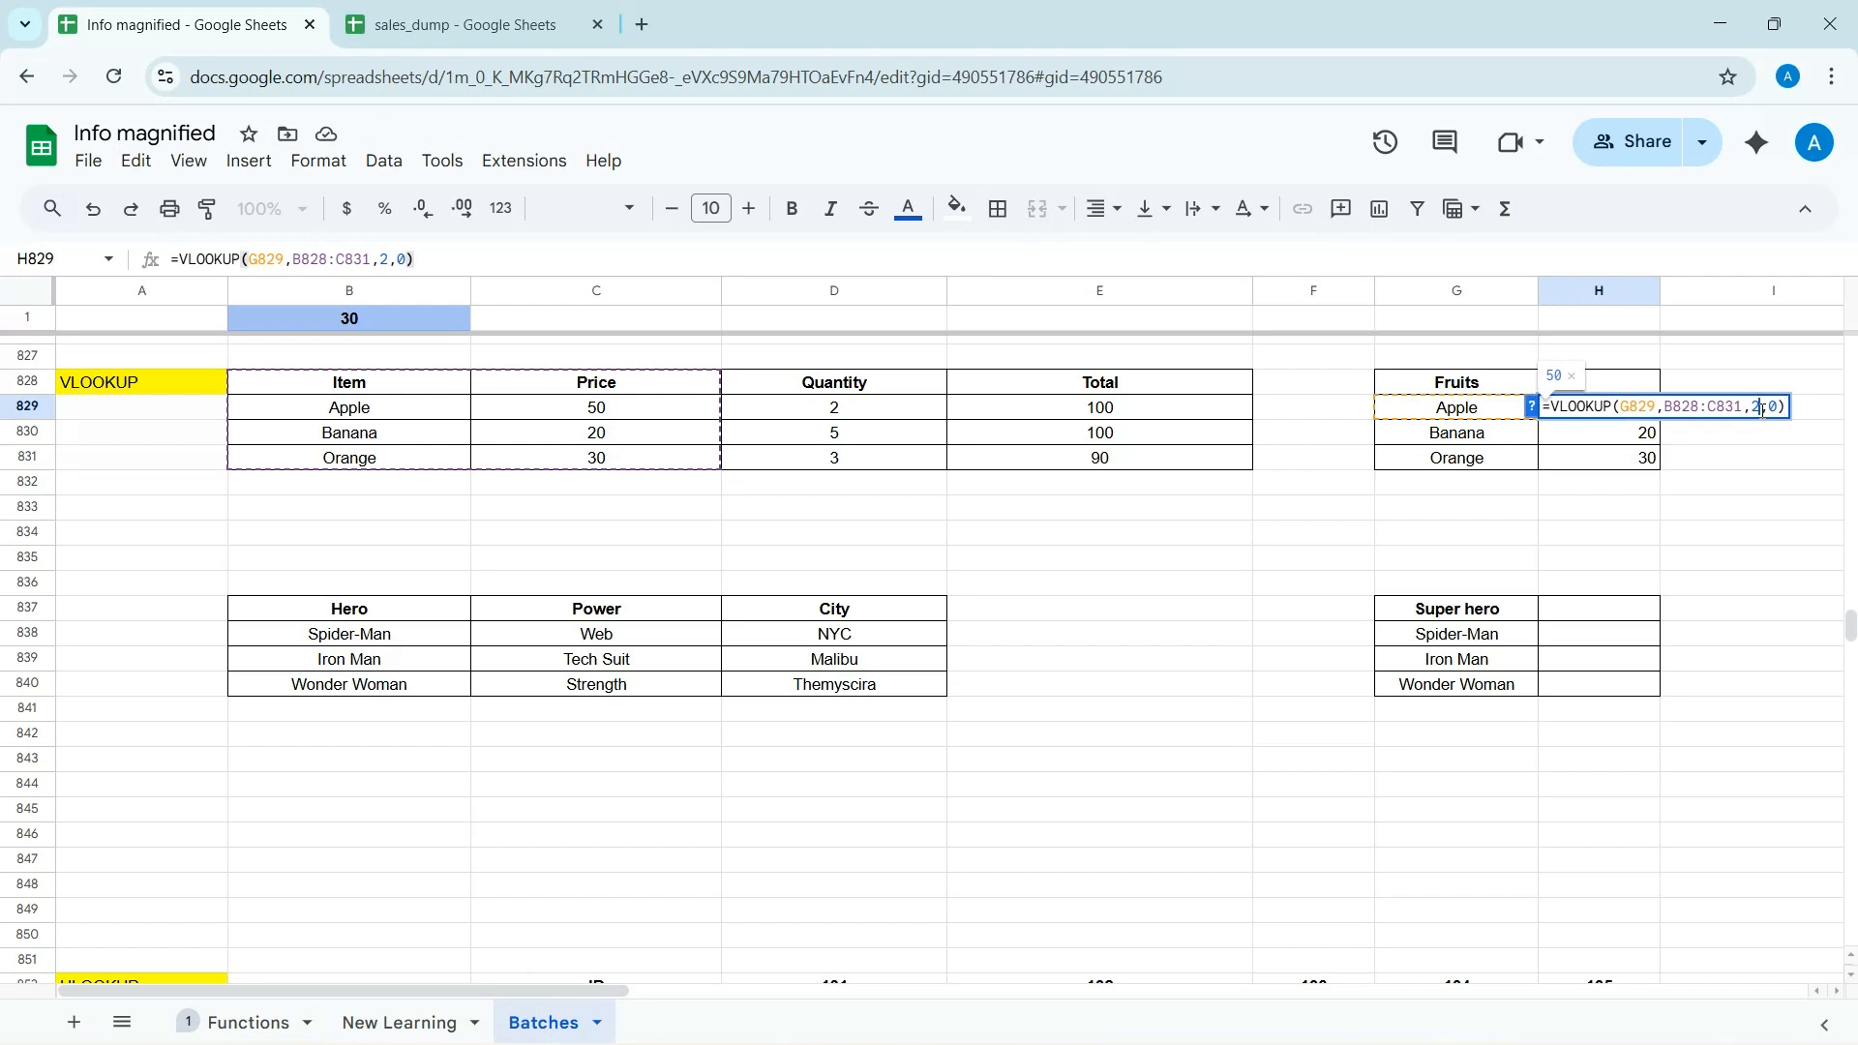
type("3")
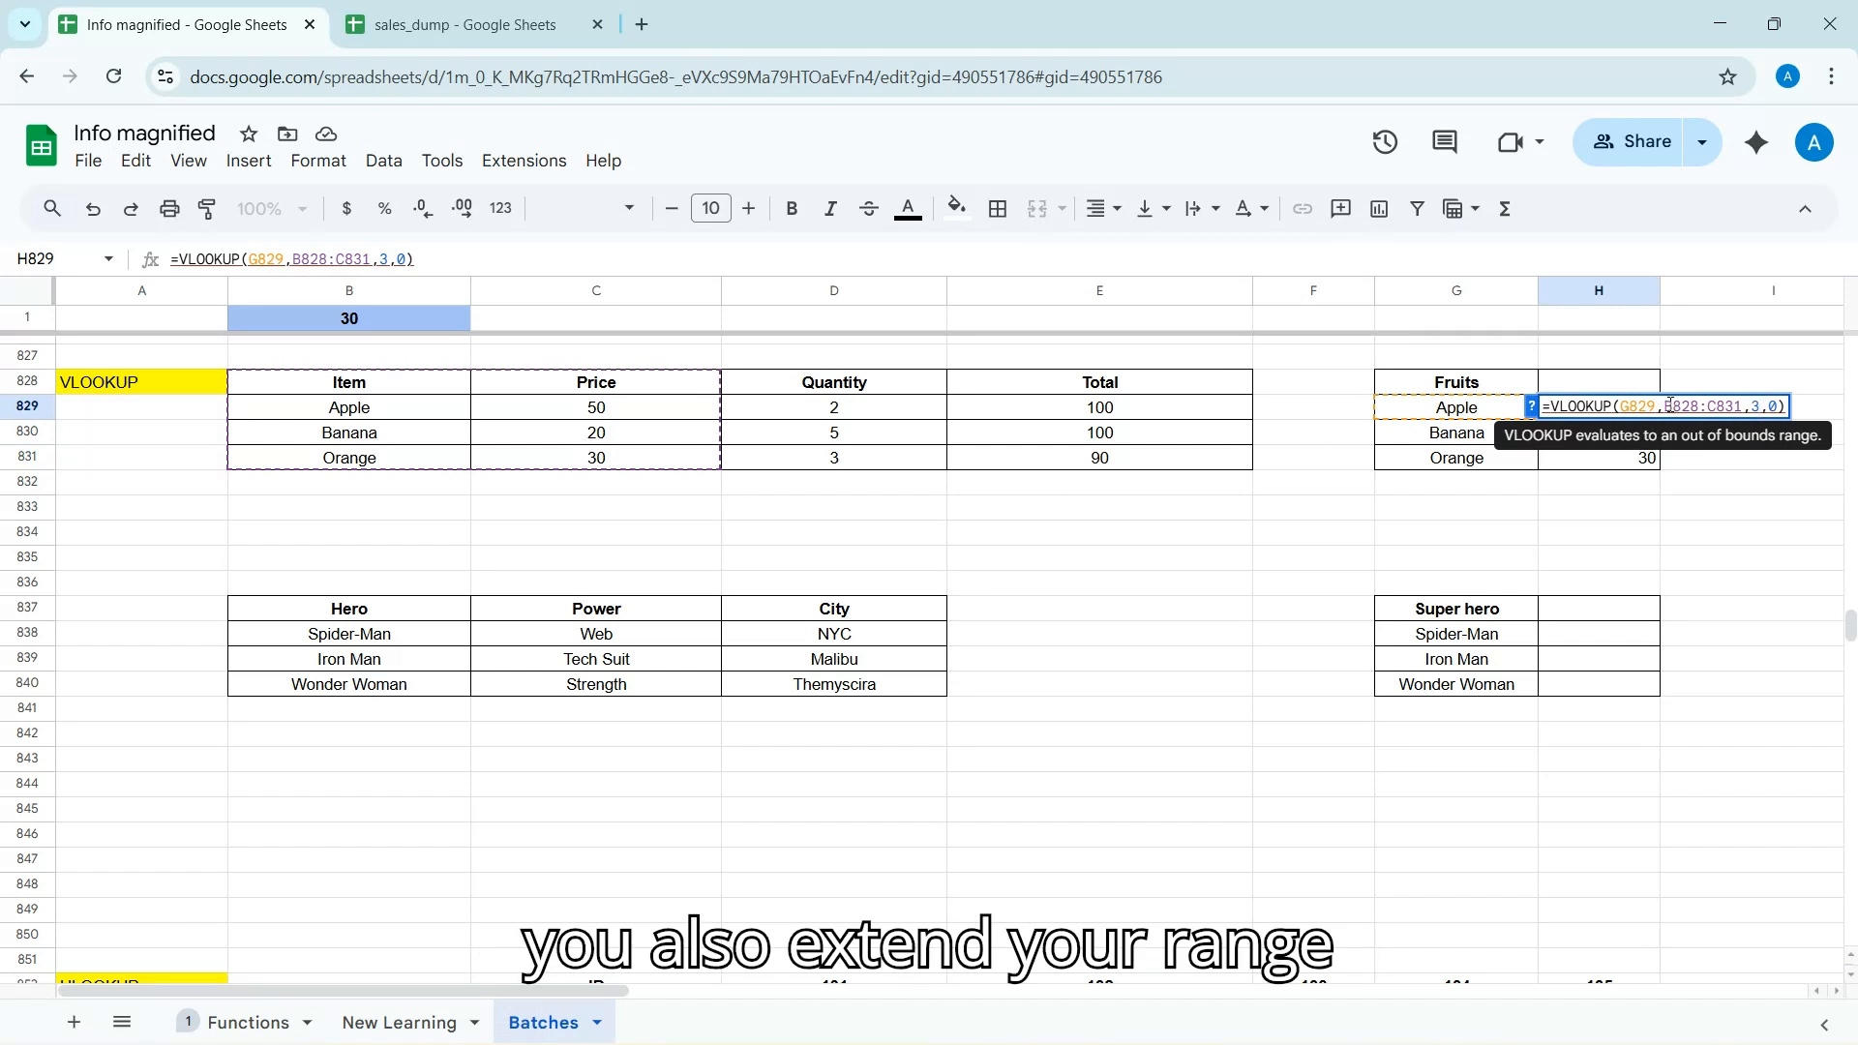
key("Left")
key("Left")
key("Left")
key("Left")
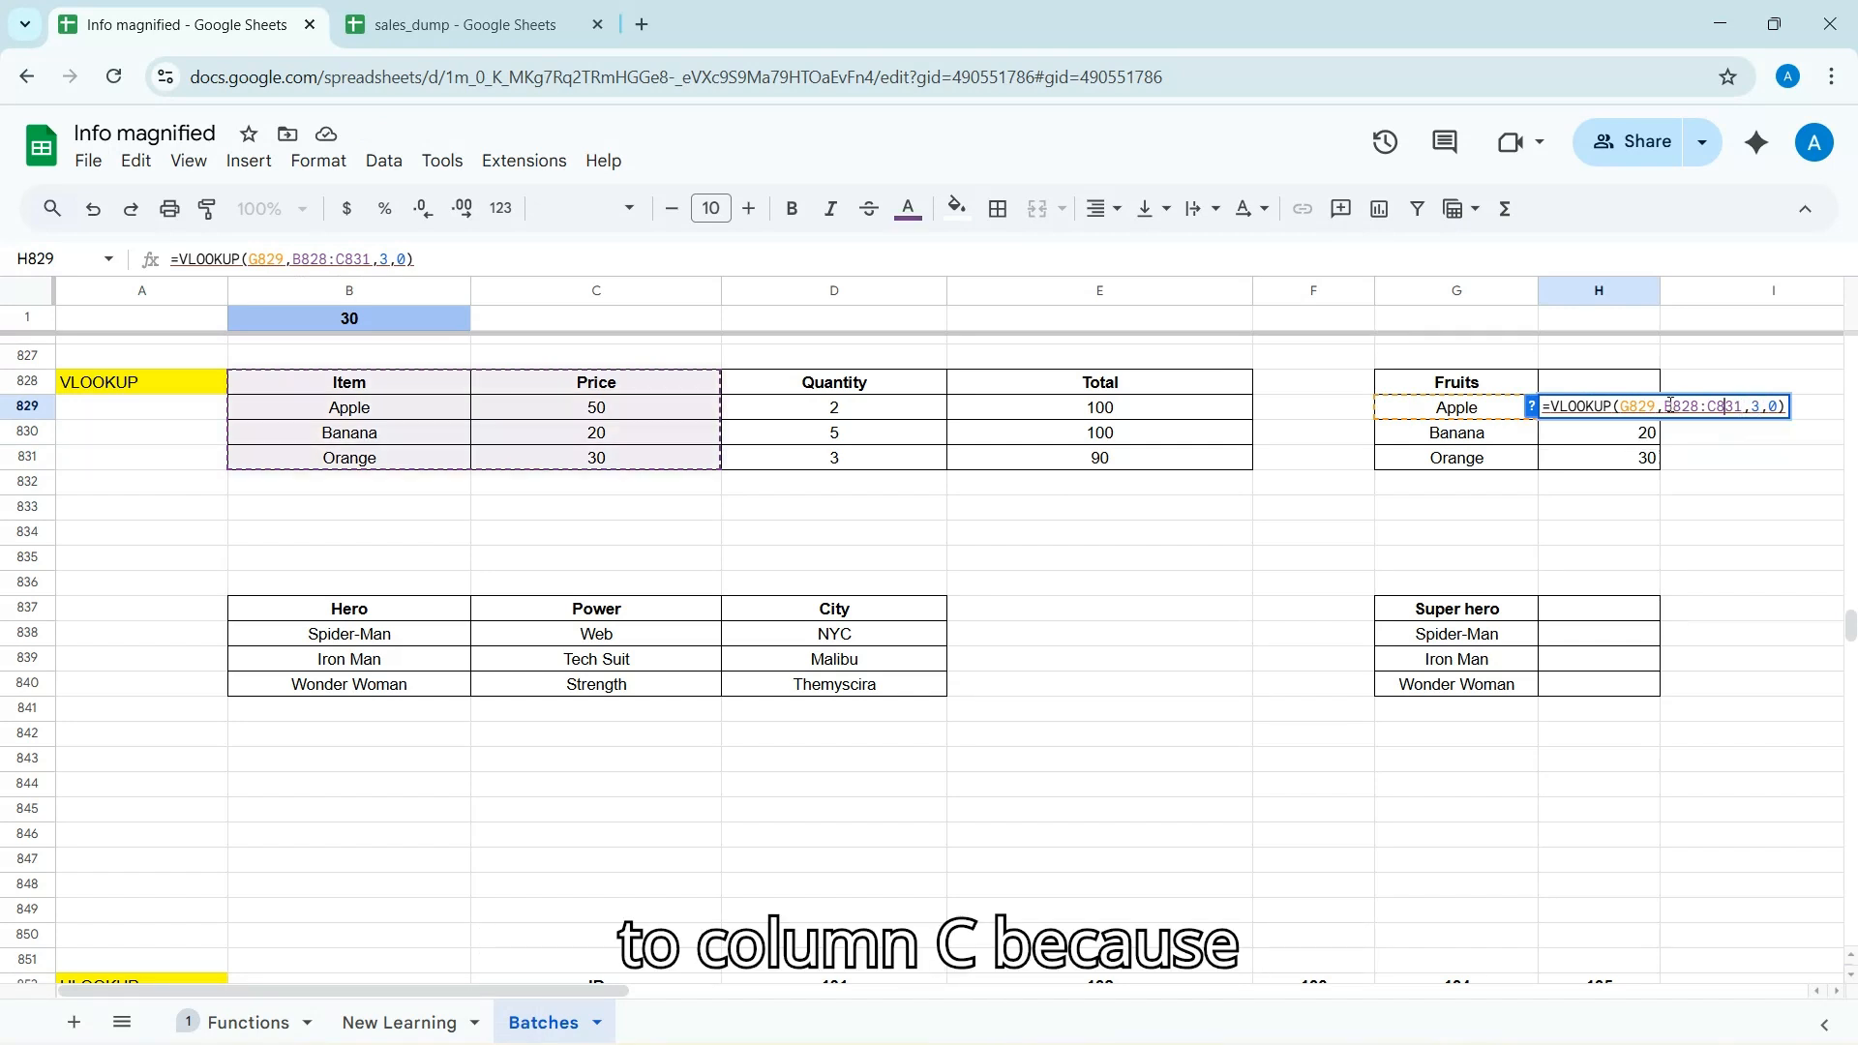
left_click(1670, 406)
key("BackSpace")
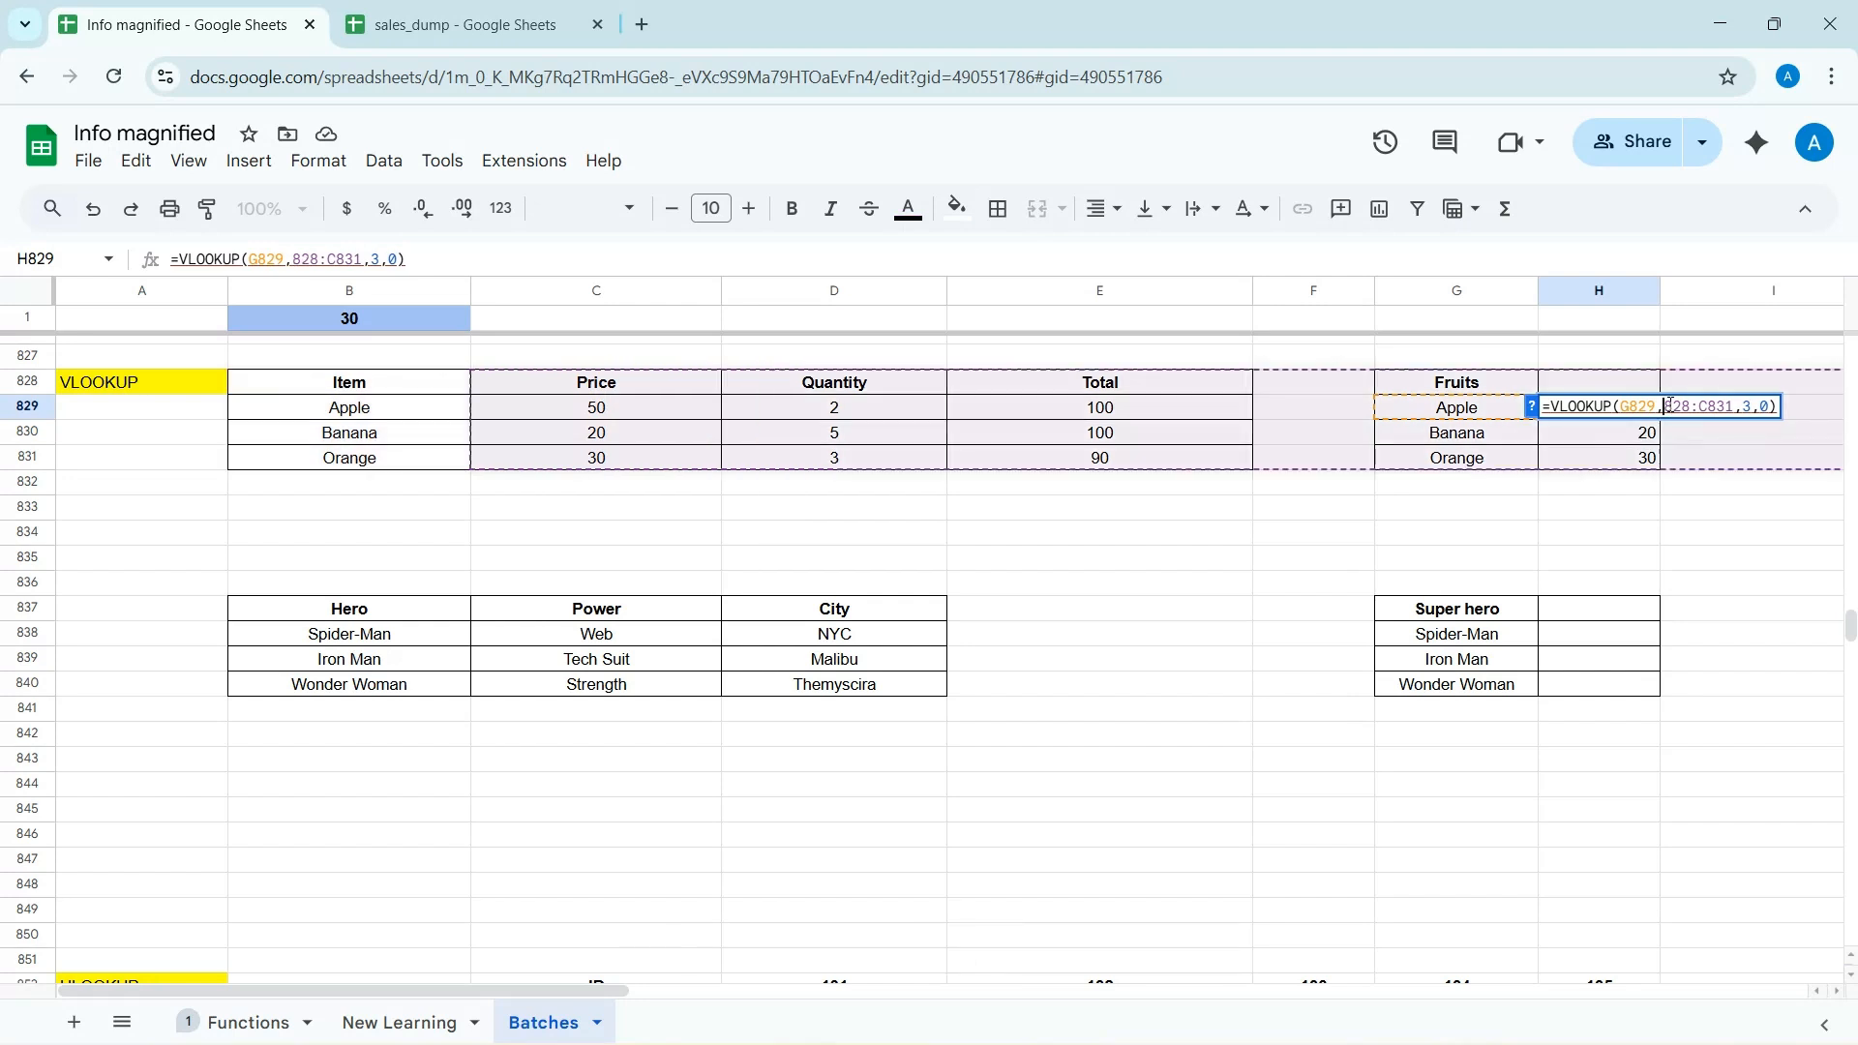
type("C")
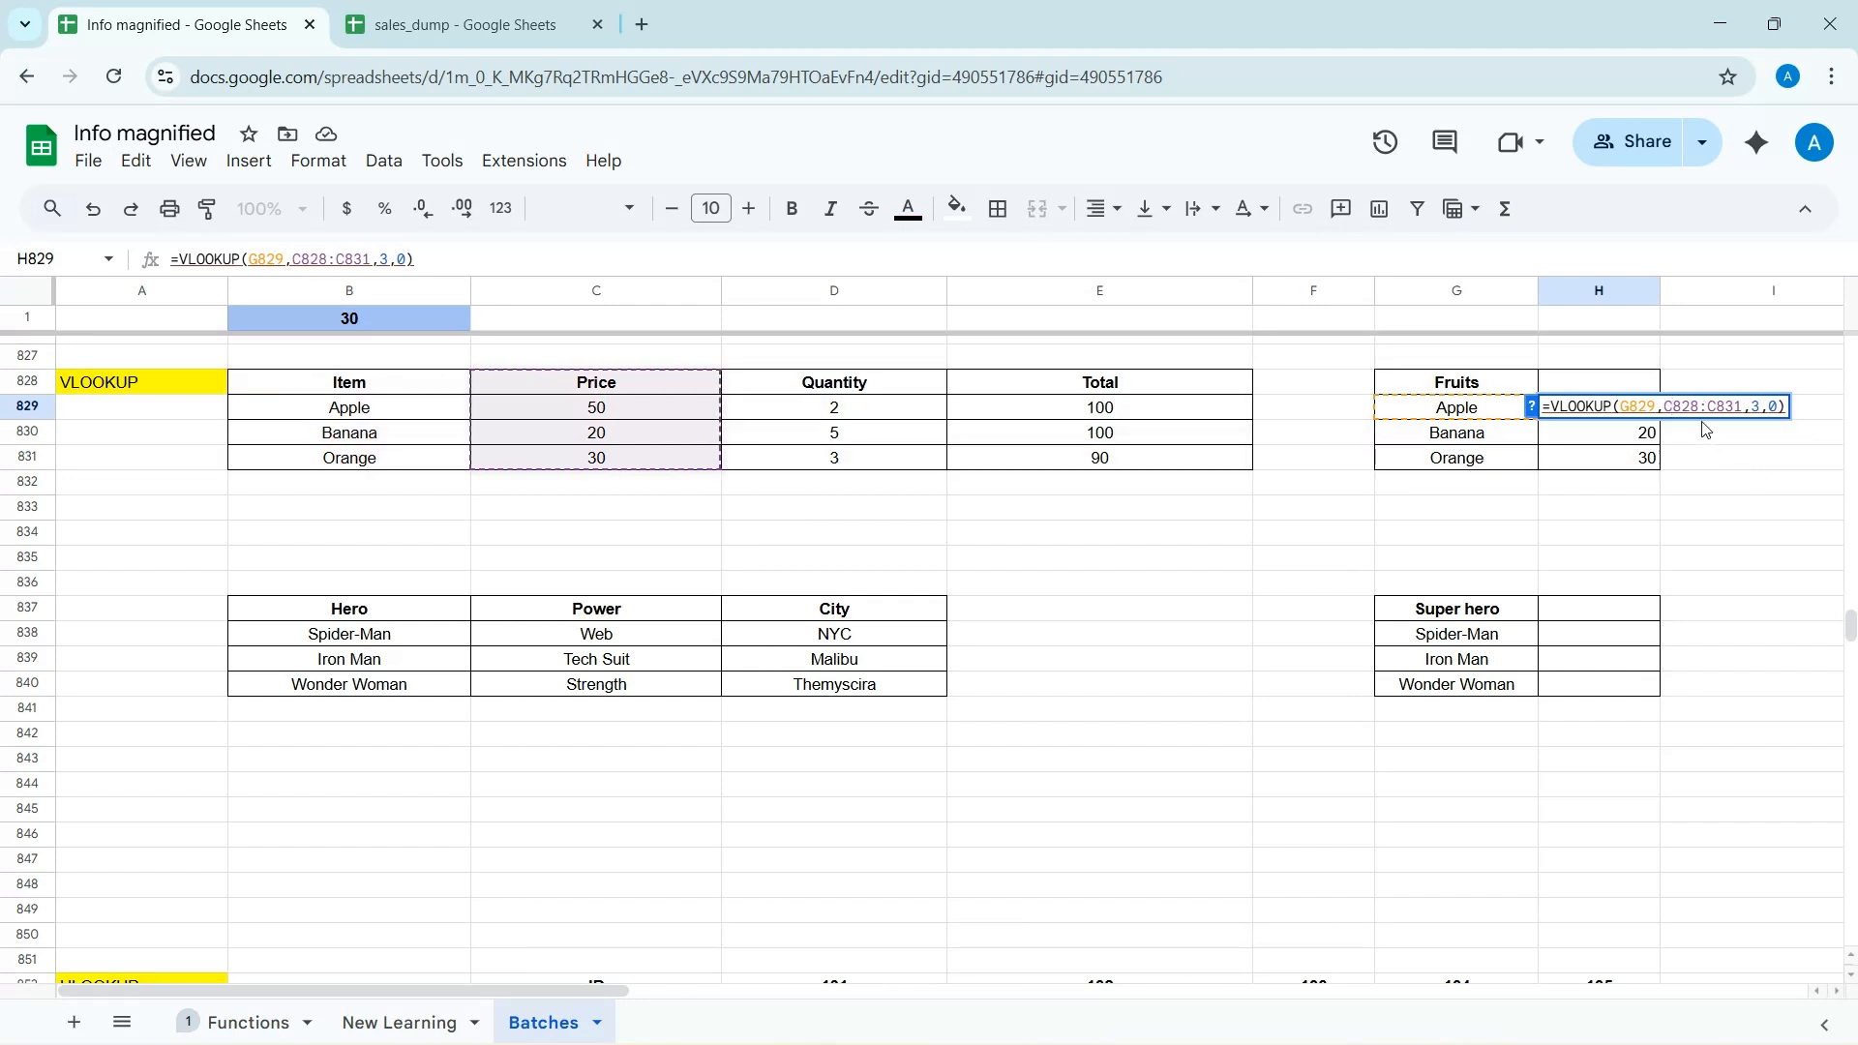
- Clear the lookup formulas from H829:H831 beside the fruit names
triple_click(1635, 407)
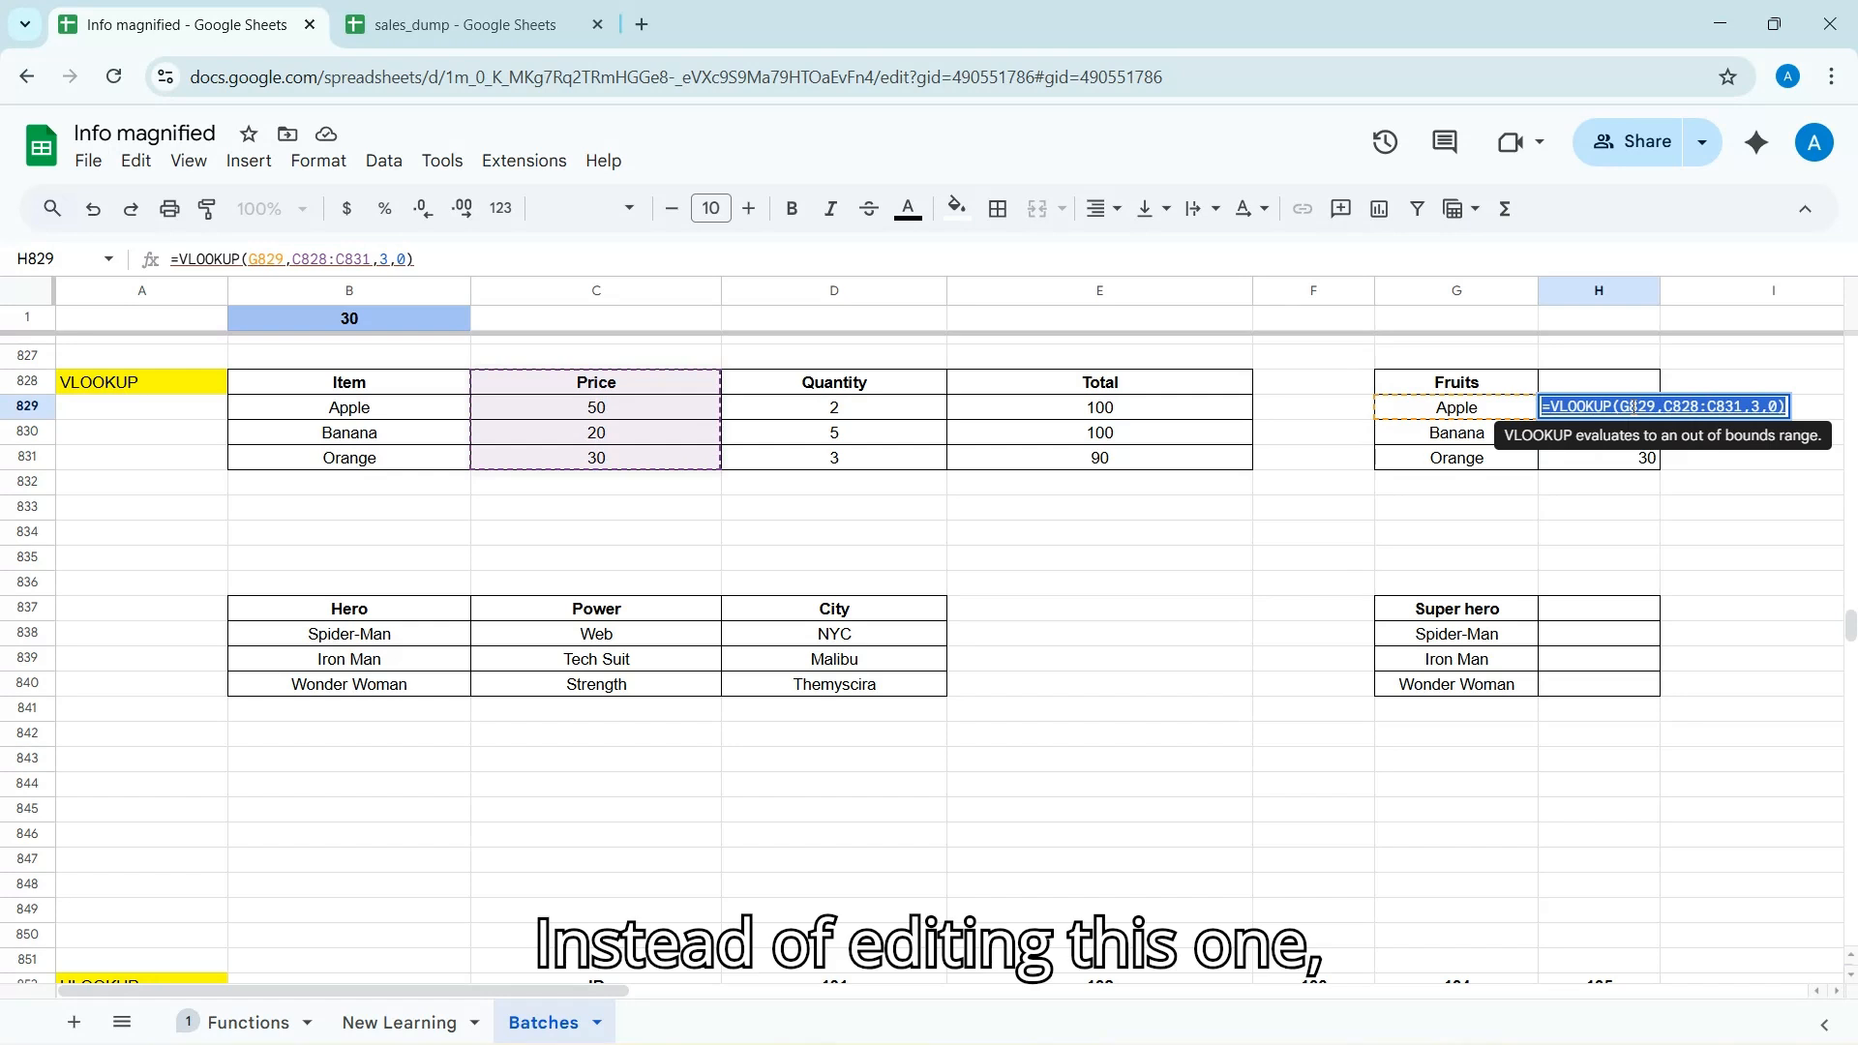
key("BackSpace")
key("Tab")
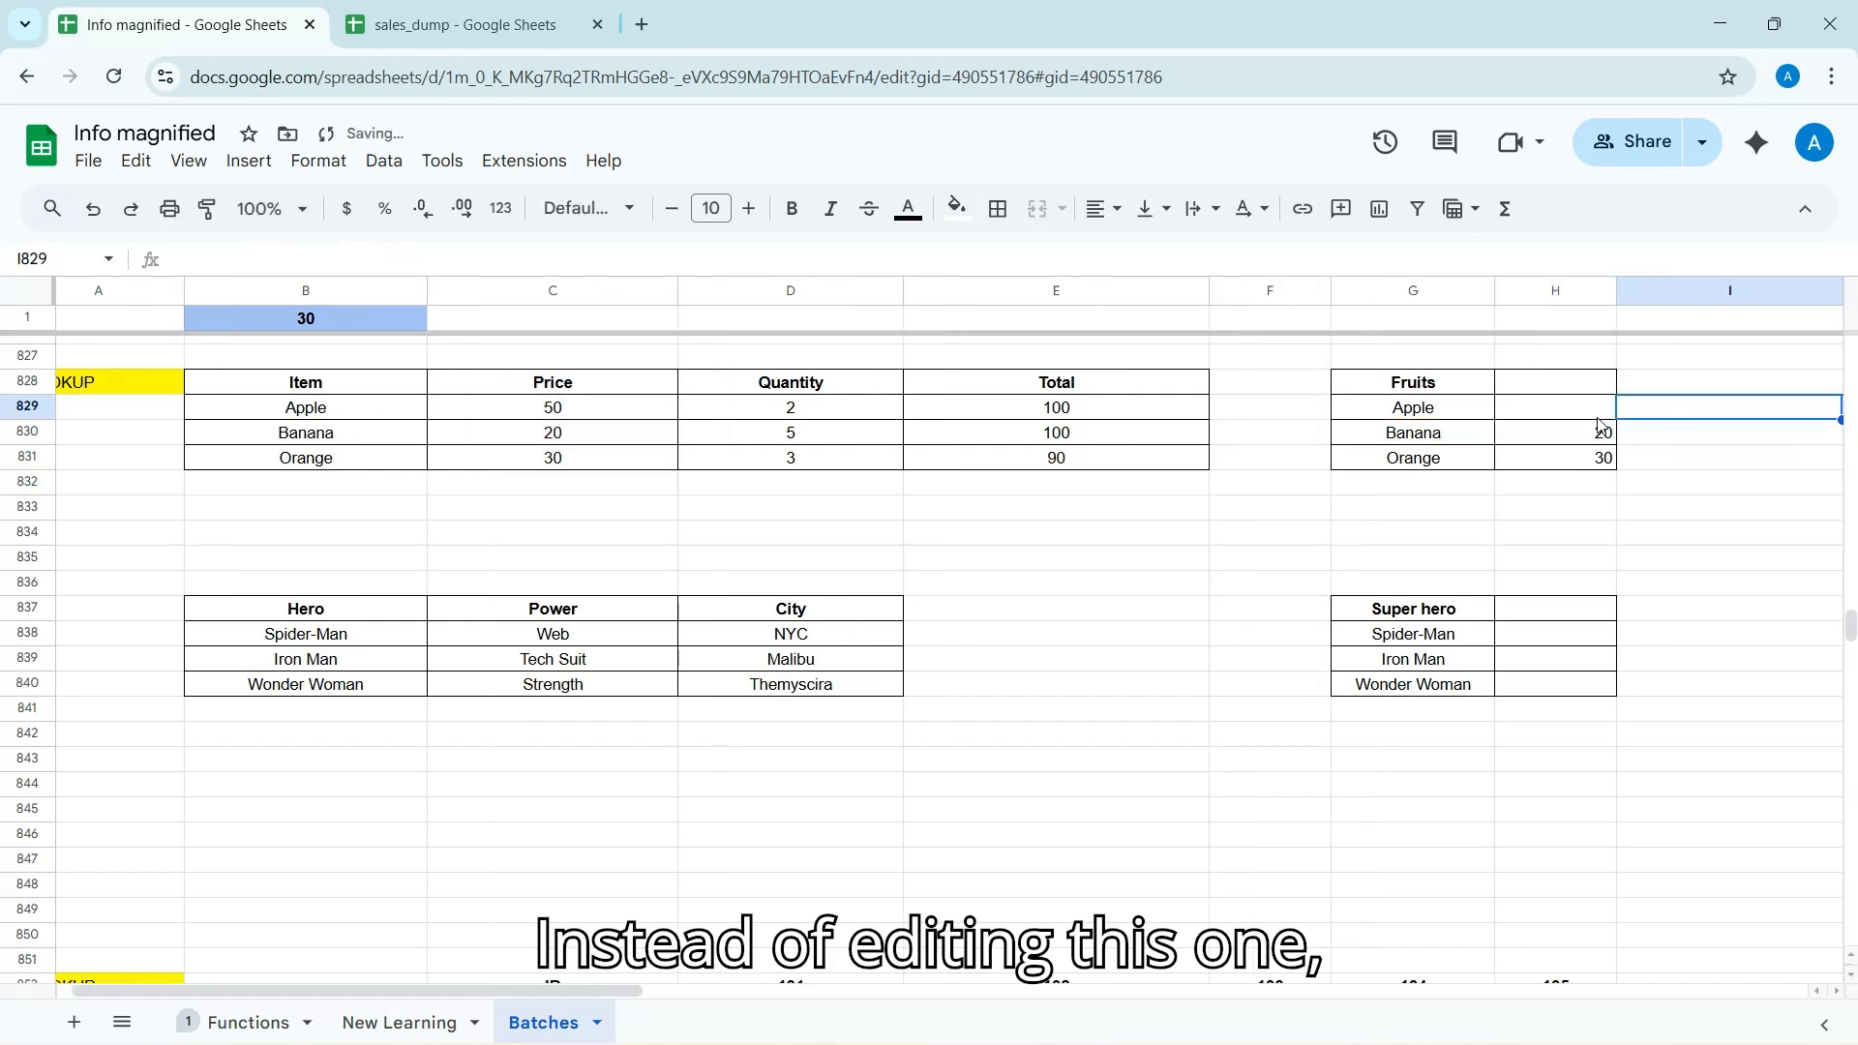
left_click_drag(1595, 429, 1583, 452)
key("Delete")
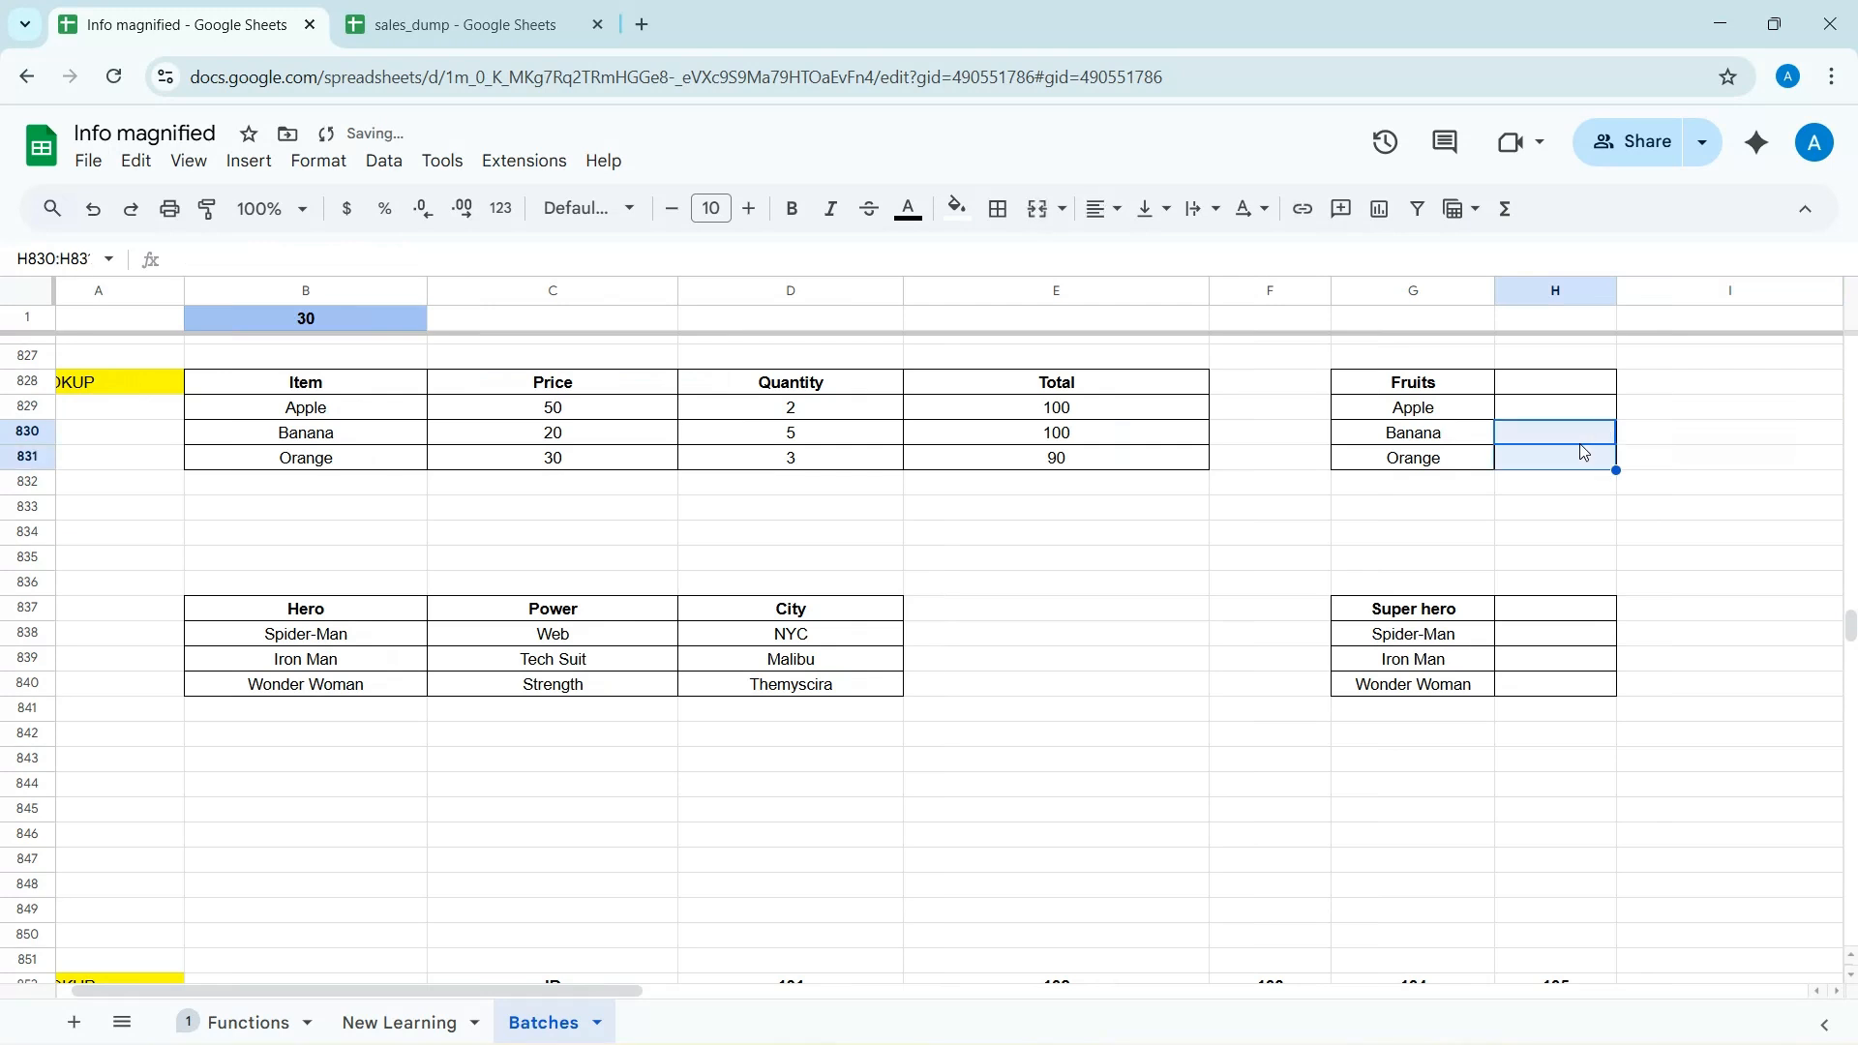
- Start a new VLOOKUP in H829 with search key G829 and the Item to Quantity range B828:D831
left_click(1543, 406)
type("=vlook")
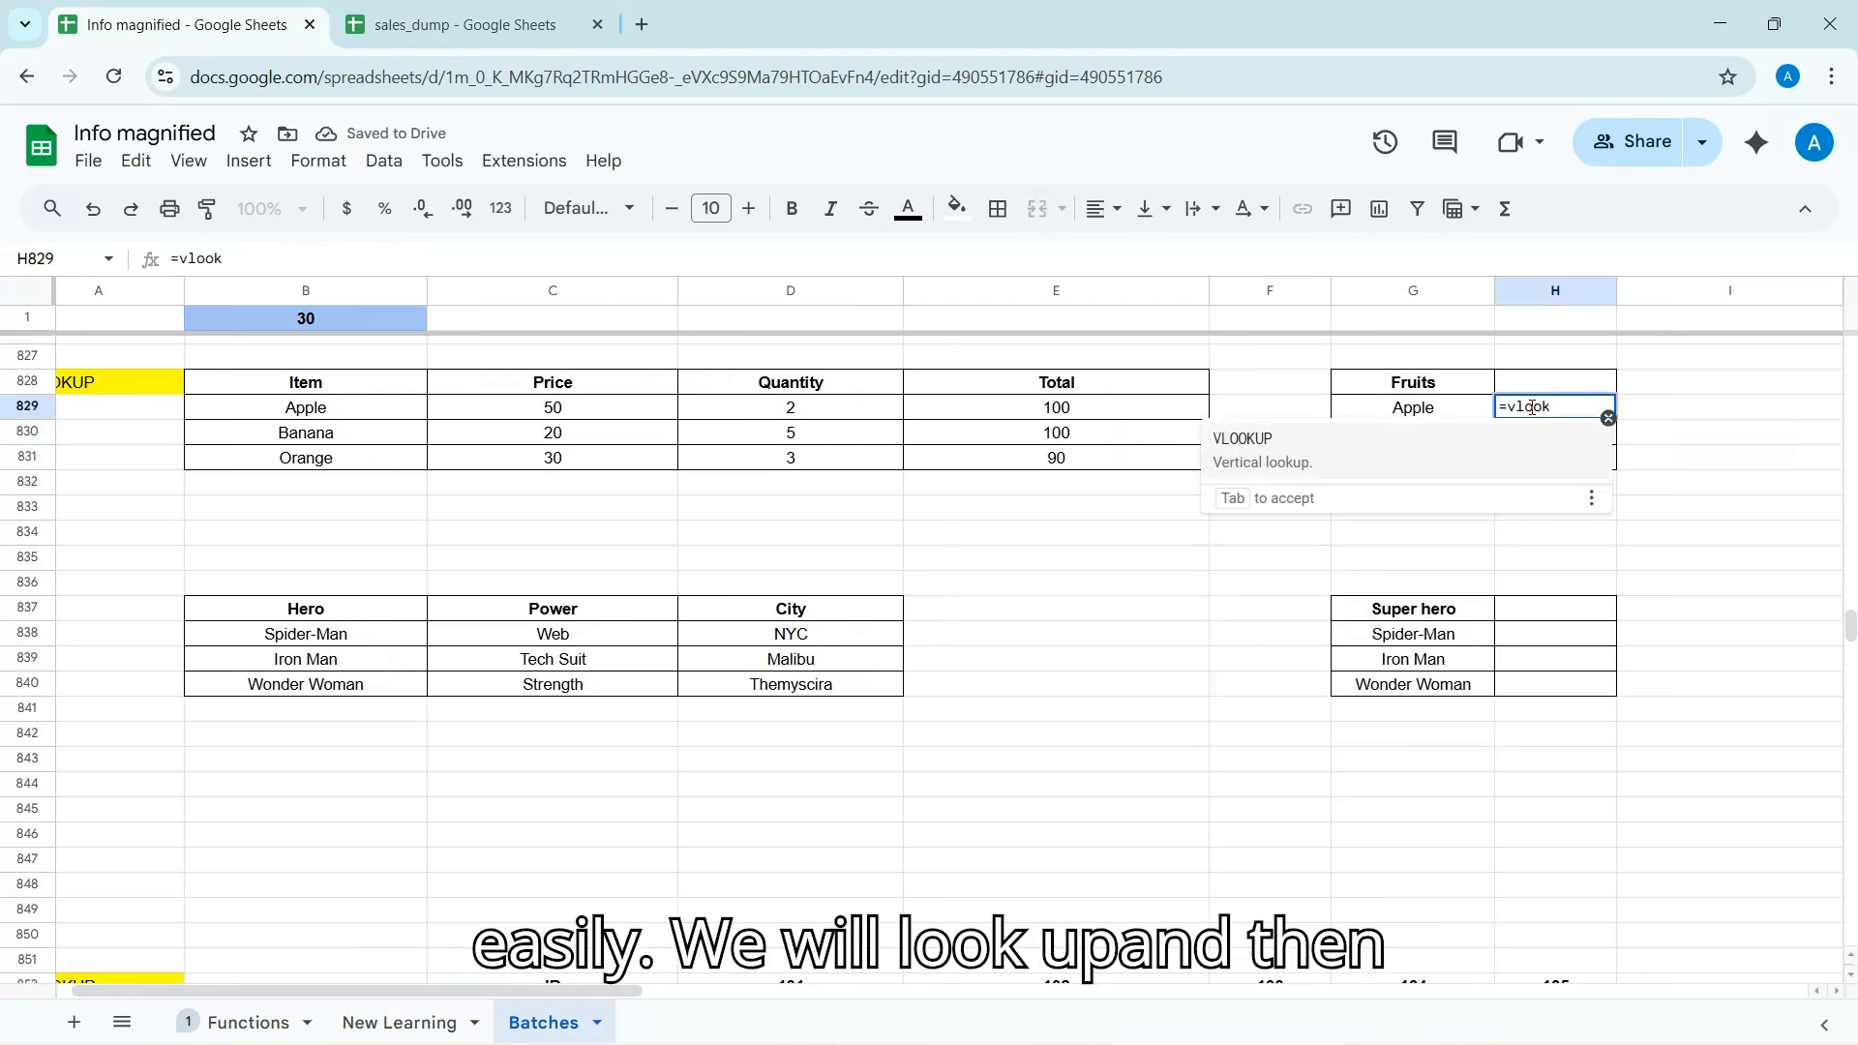
left_click(1424, 468)
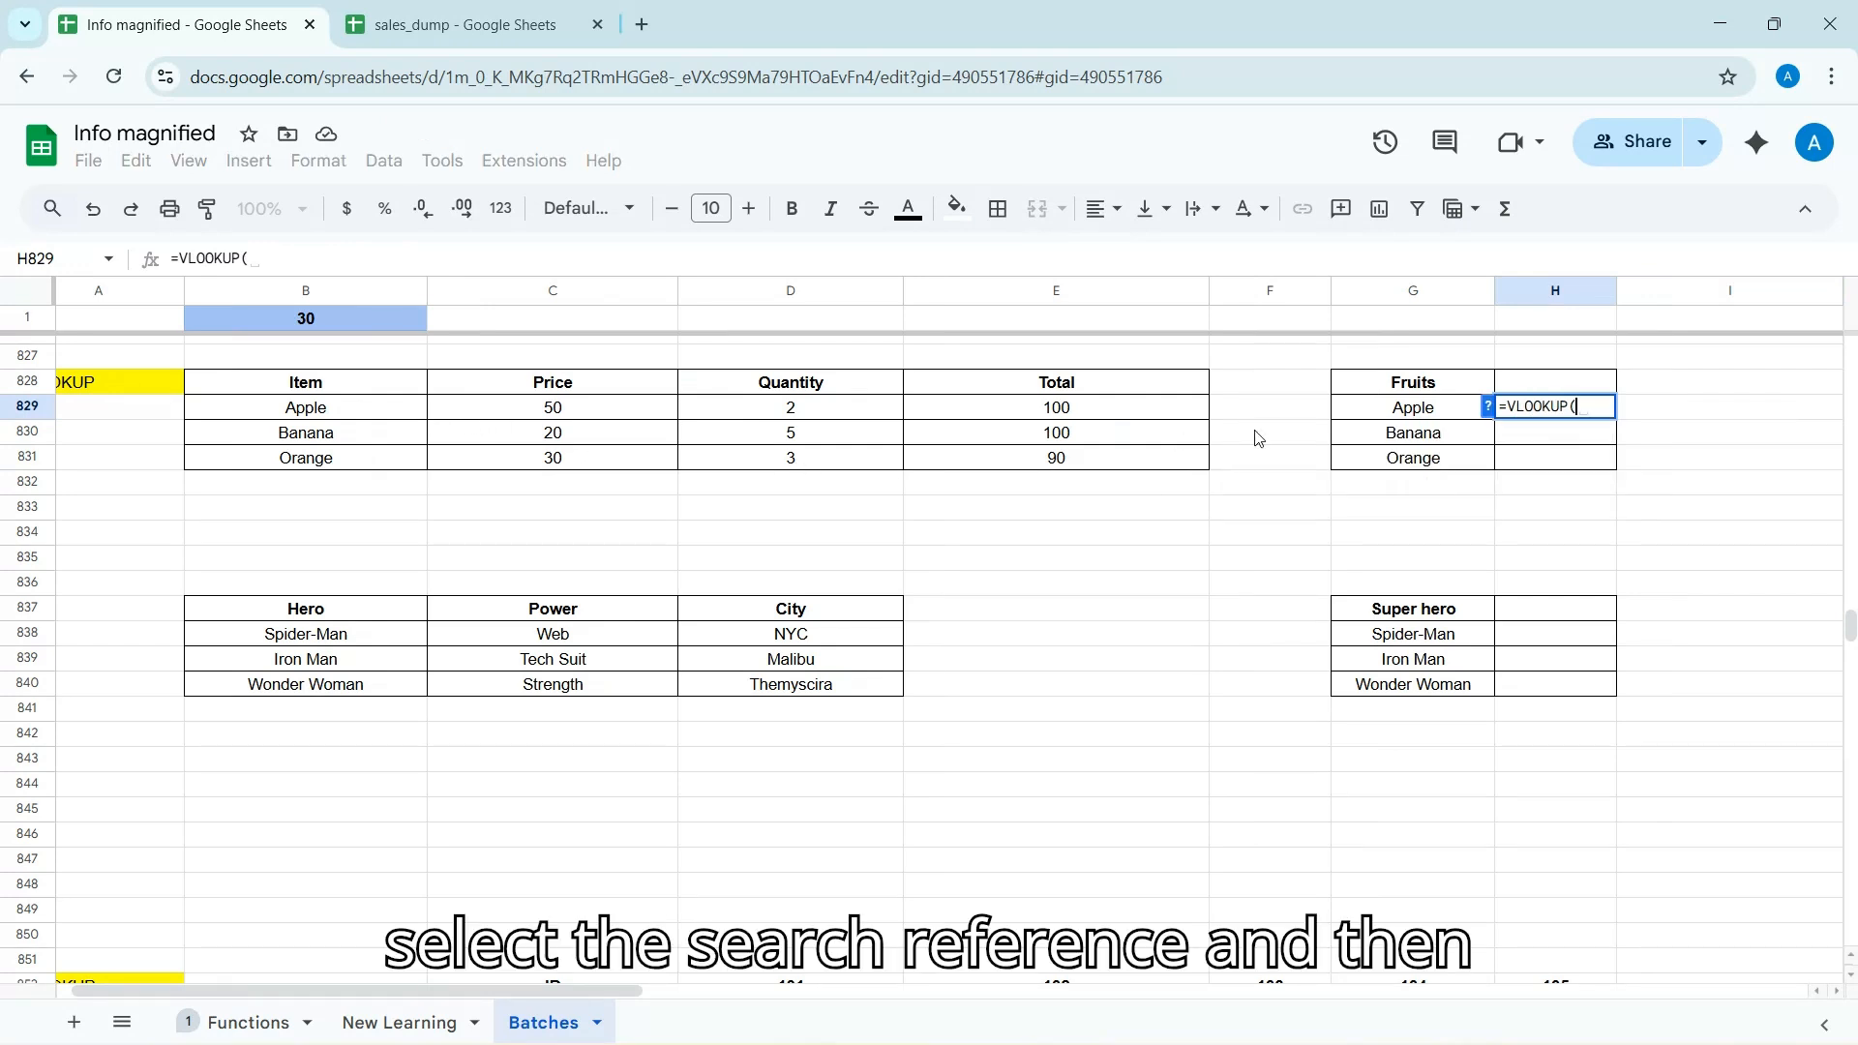
left_click(1413, 414)
type(",")
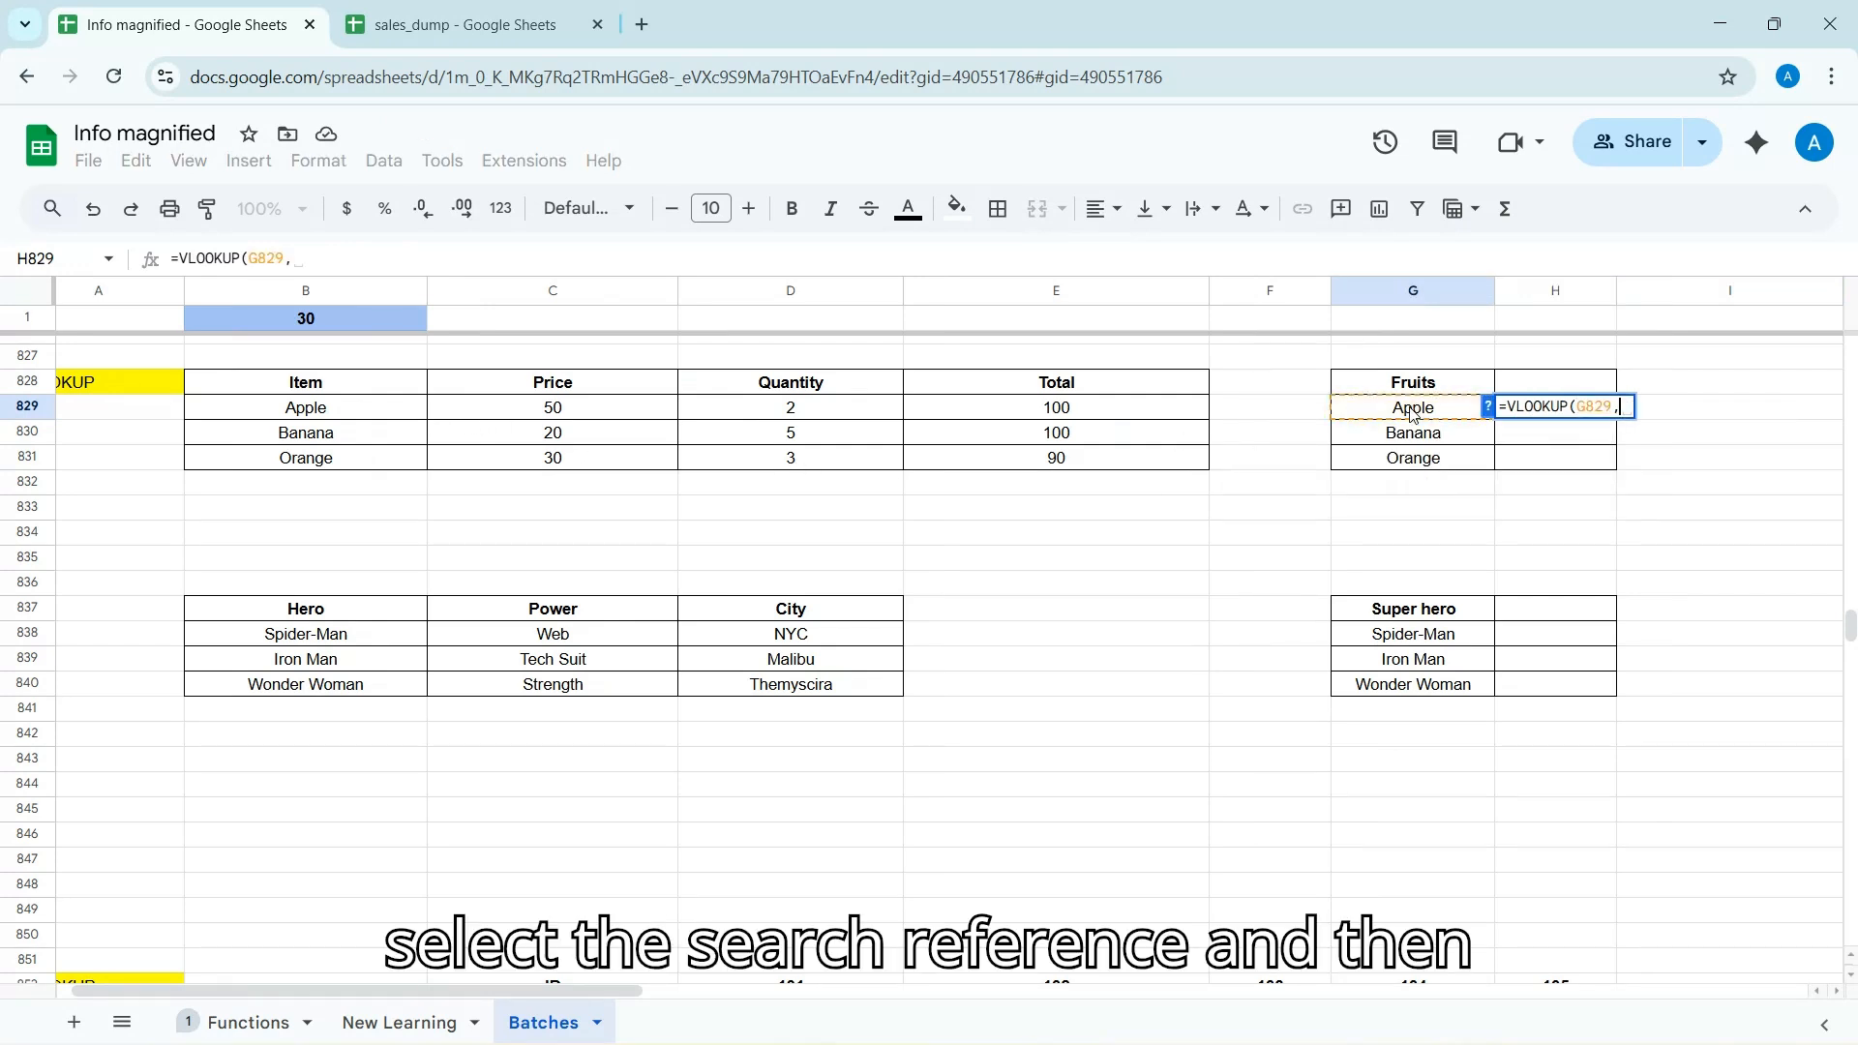
left_click_drag(302, 394, 753, 477)
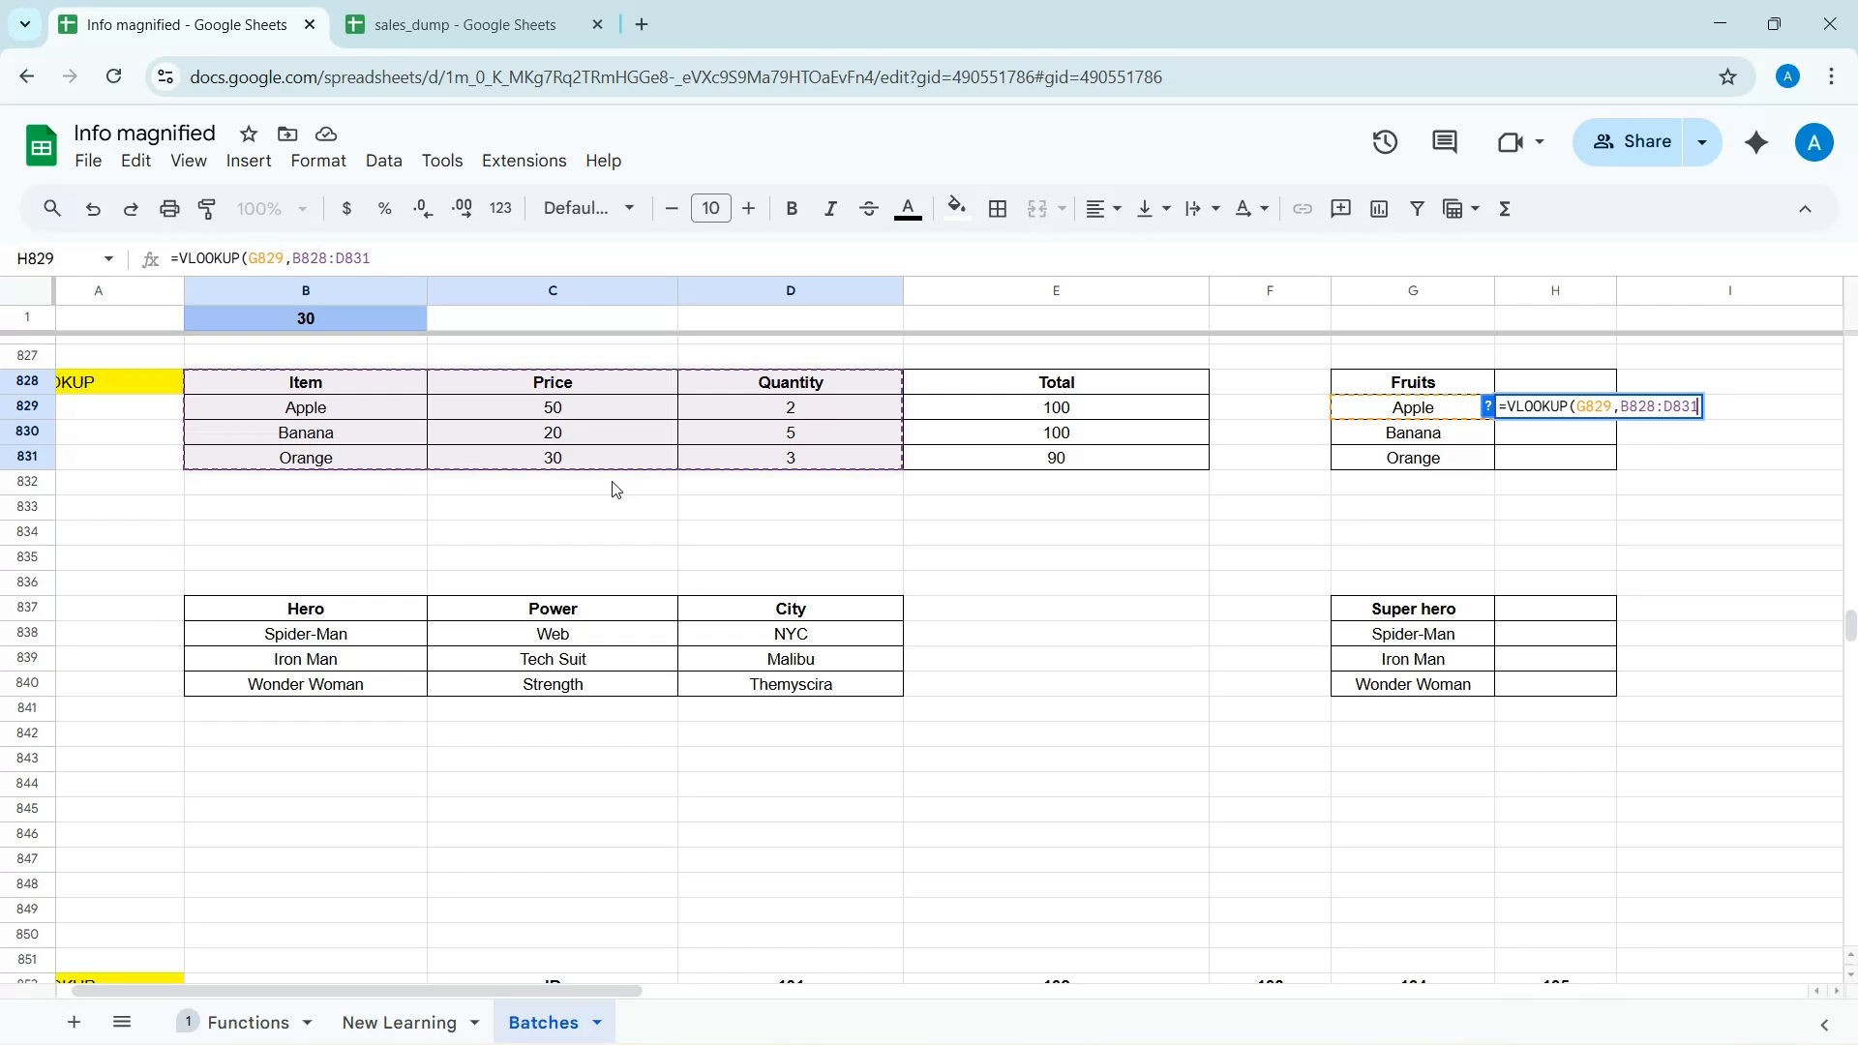
- Finish the quantity lookup with column index 3 and exact match 0, and accept the suggested autofill for the remaining fruits
type(", ")
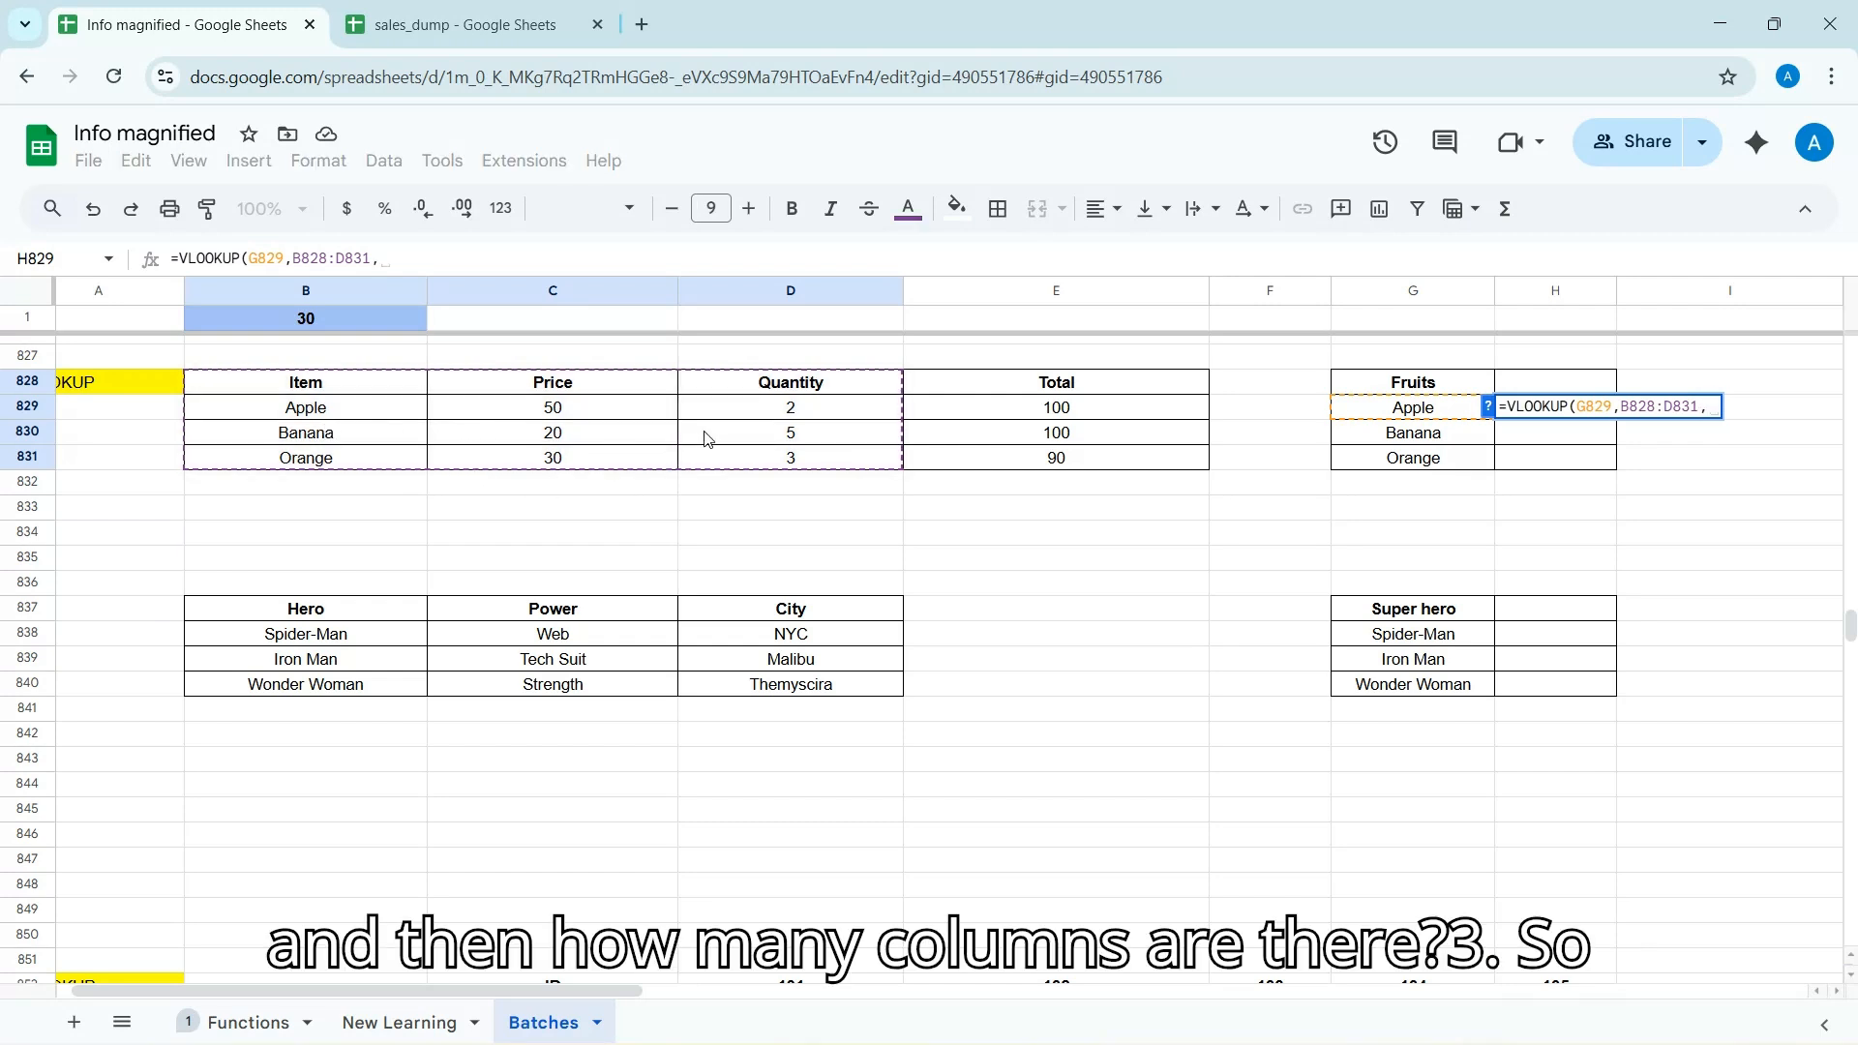
type("3,")
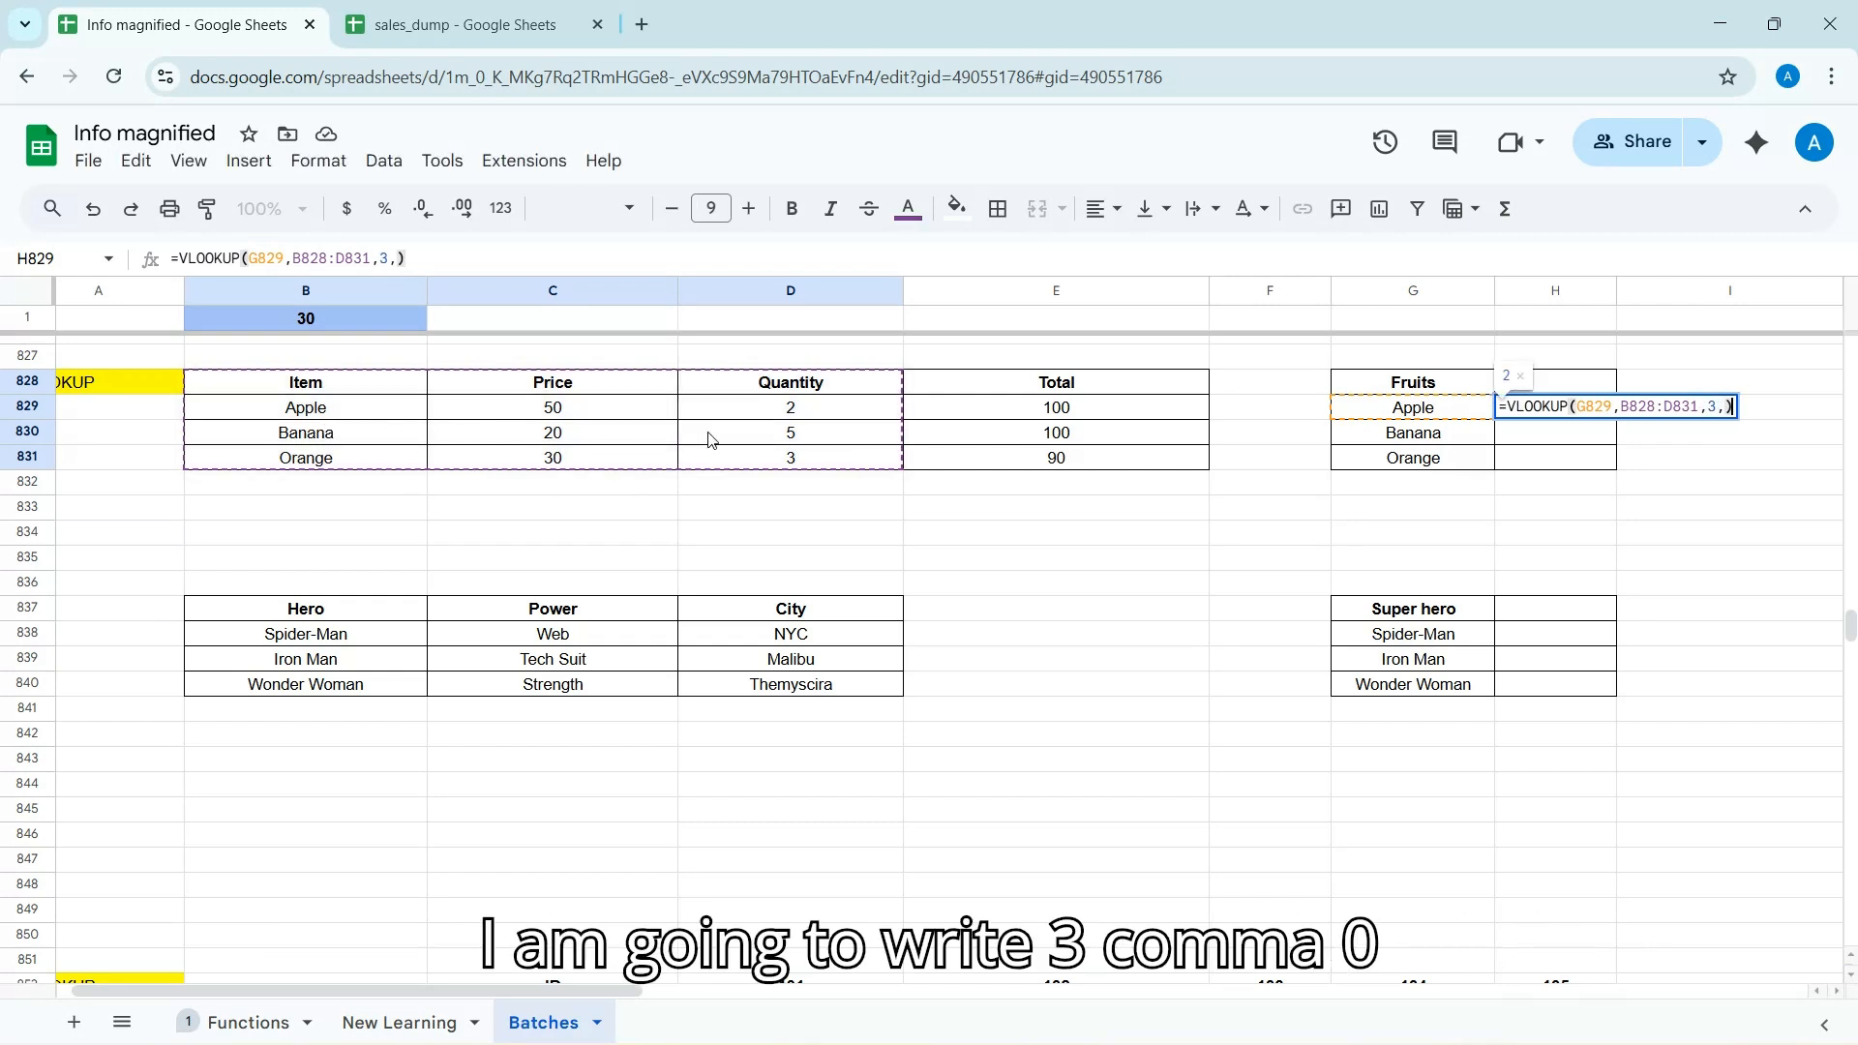
type("0)")
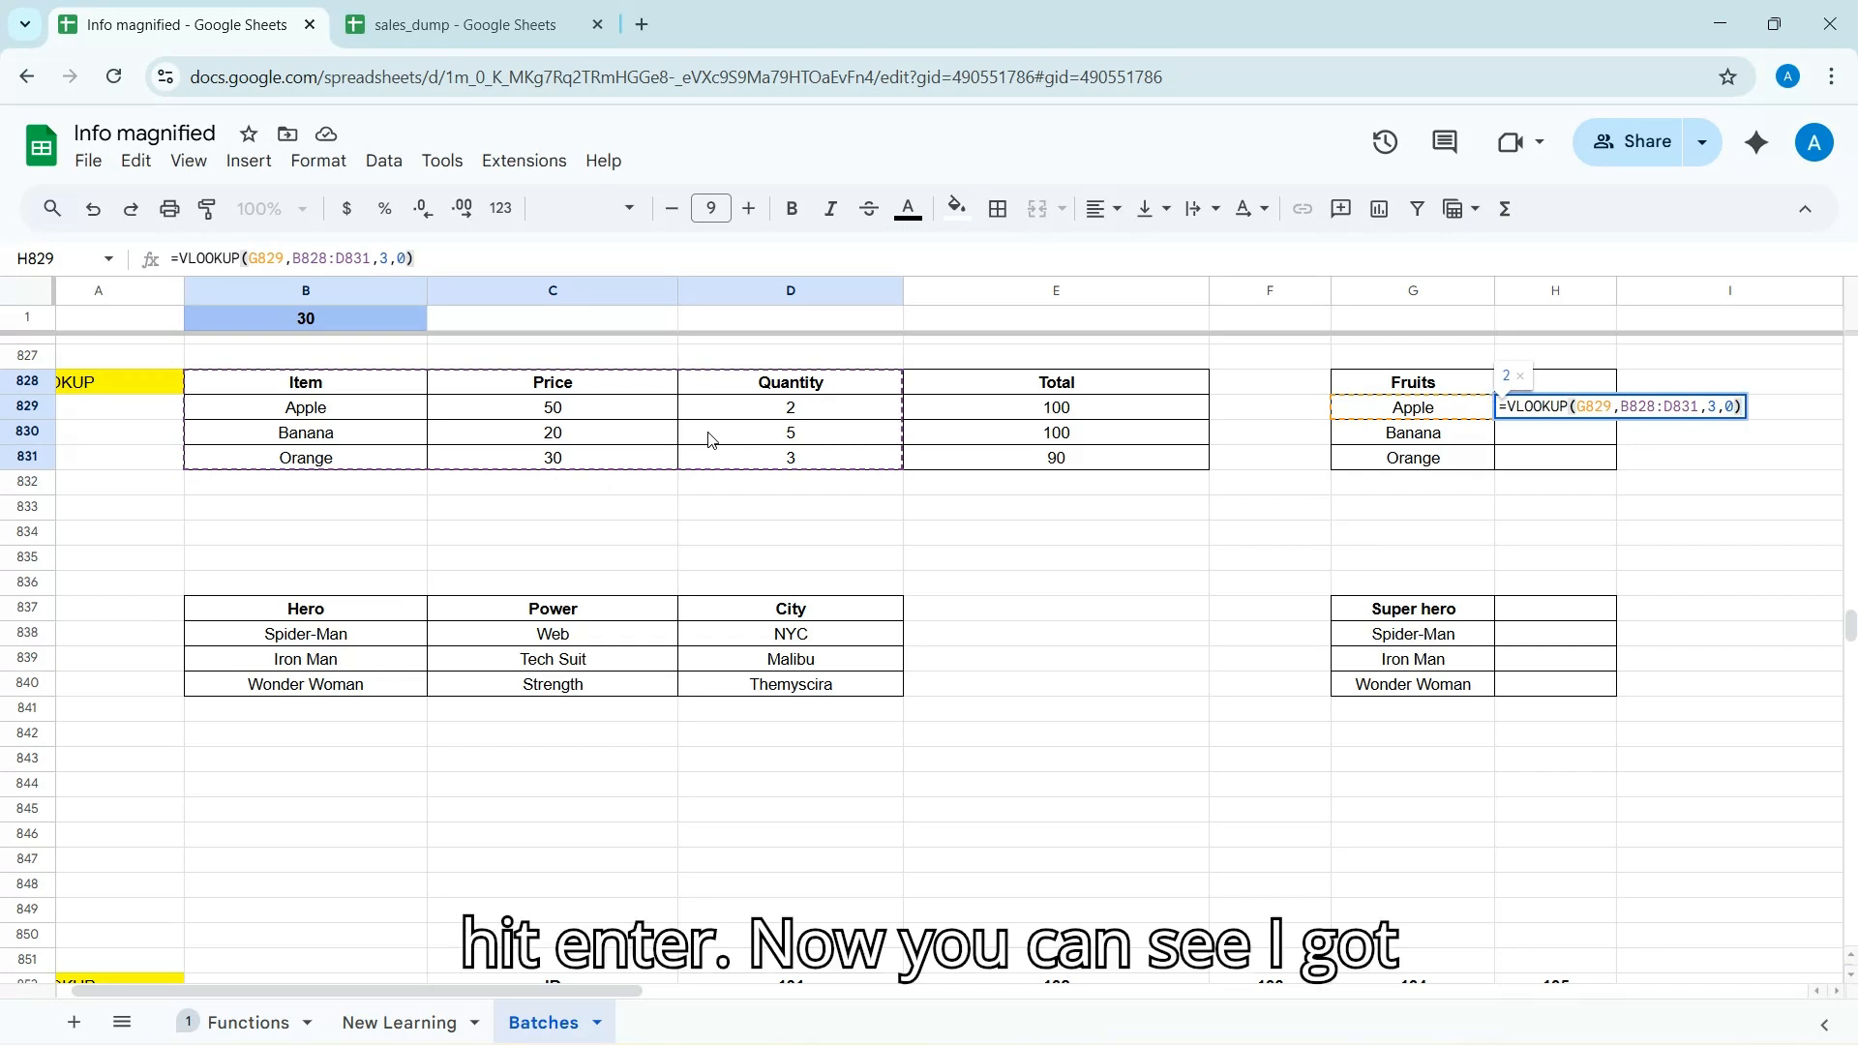
key("Return")
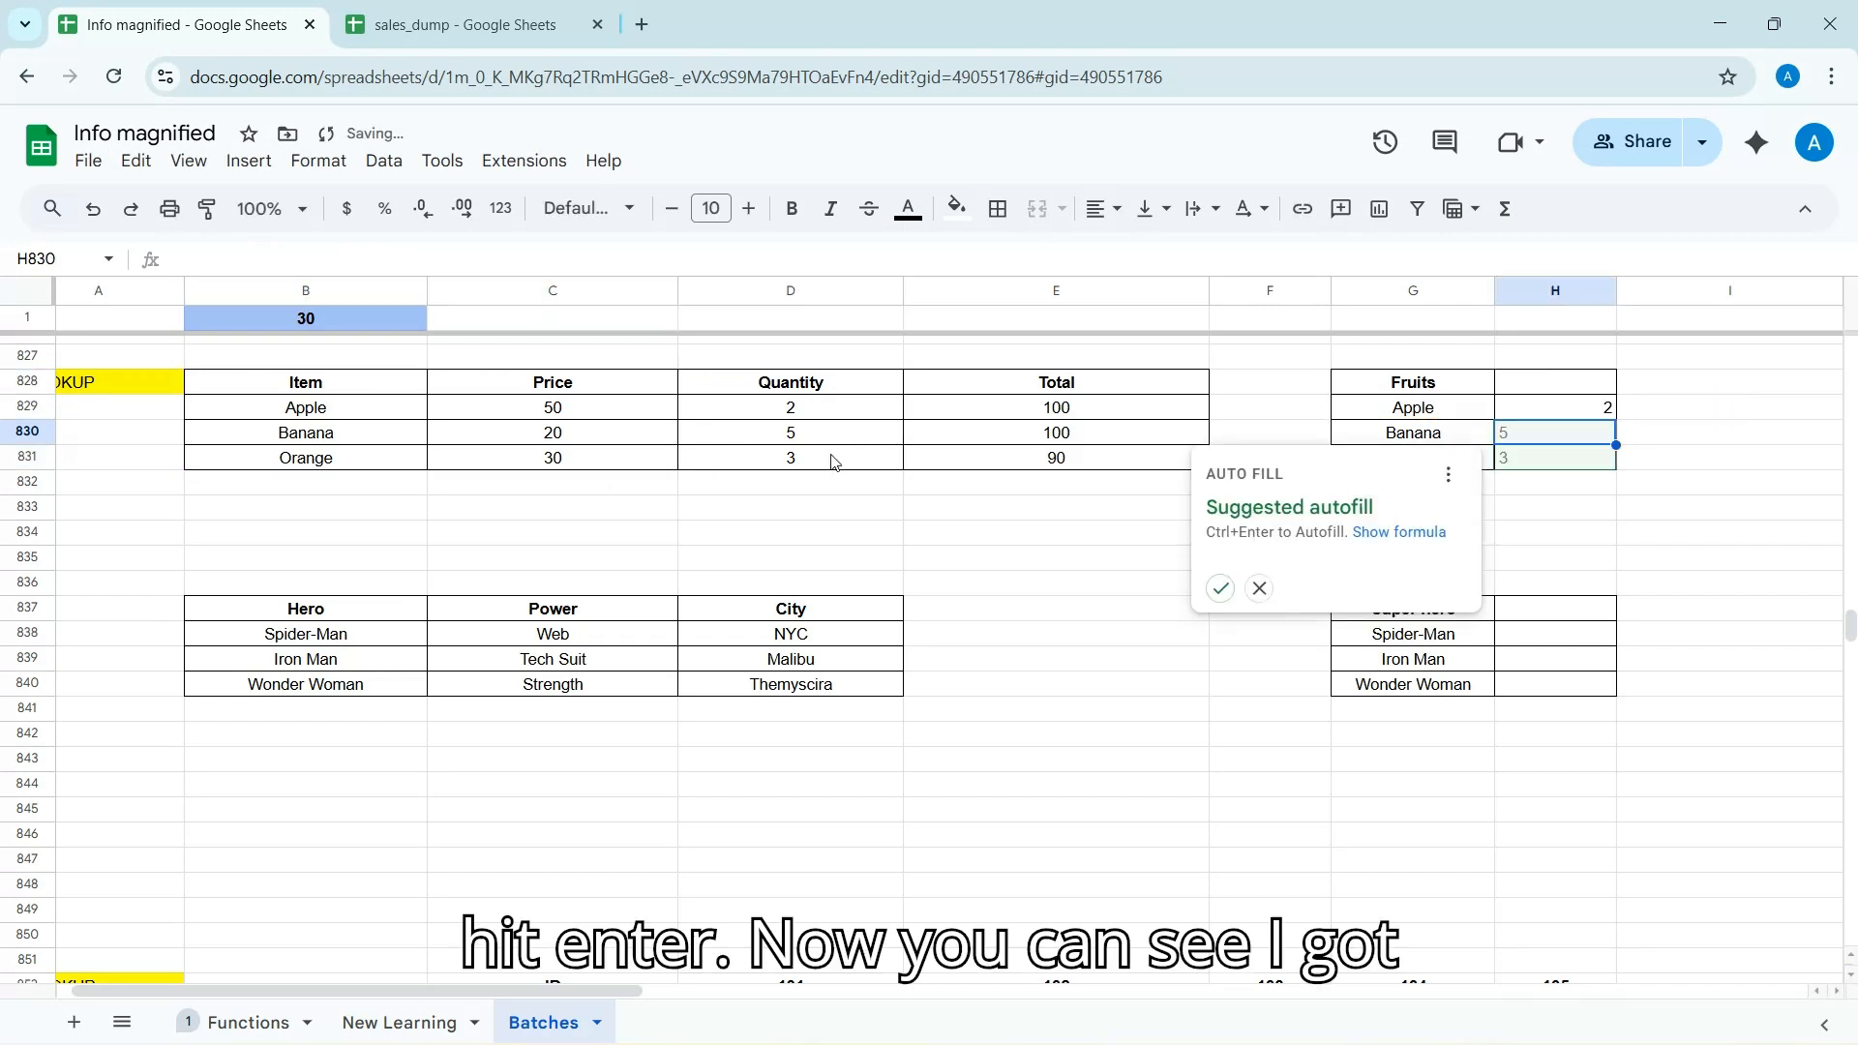
left_click(1220, 589)
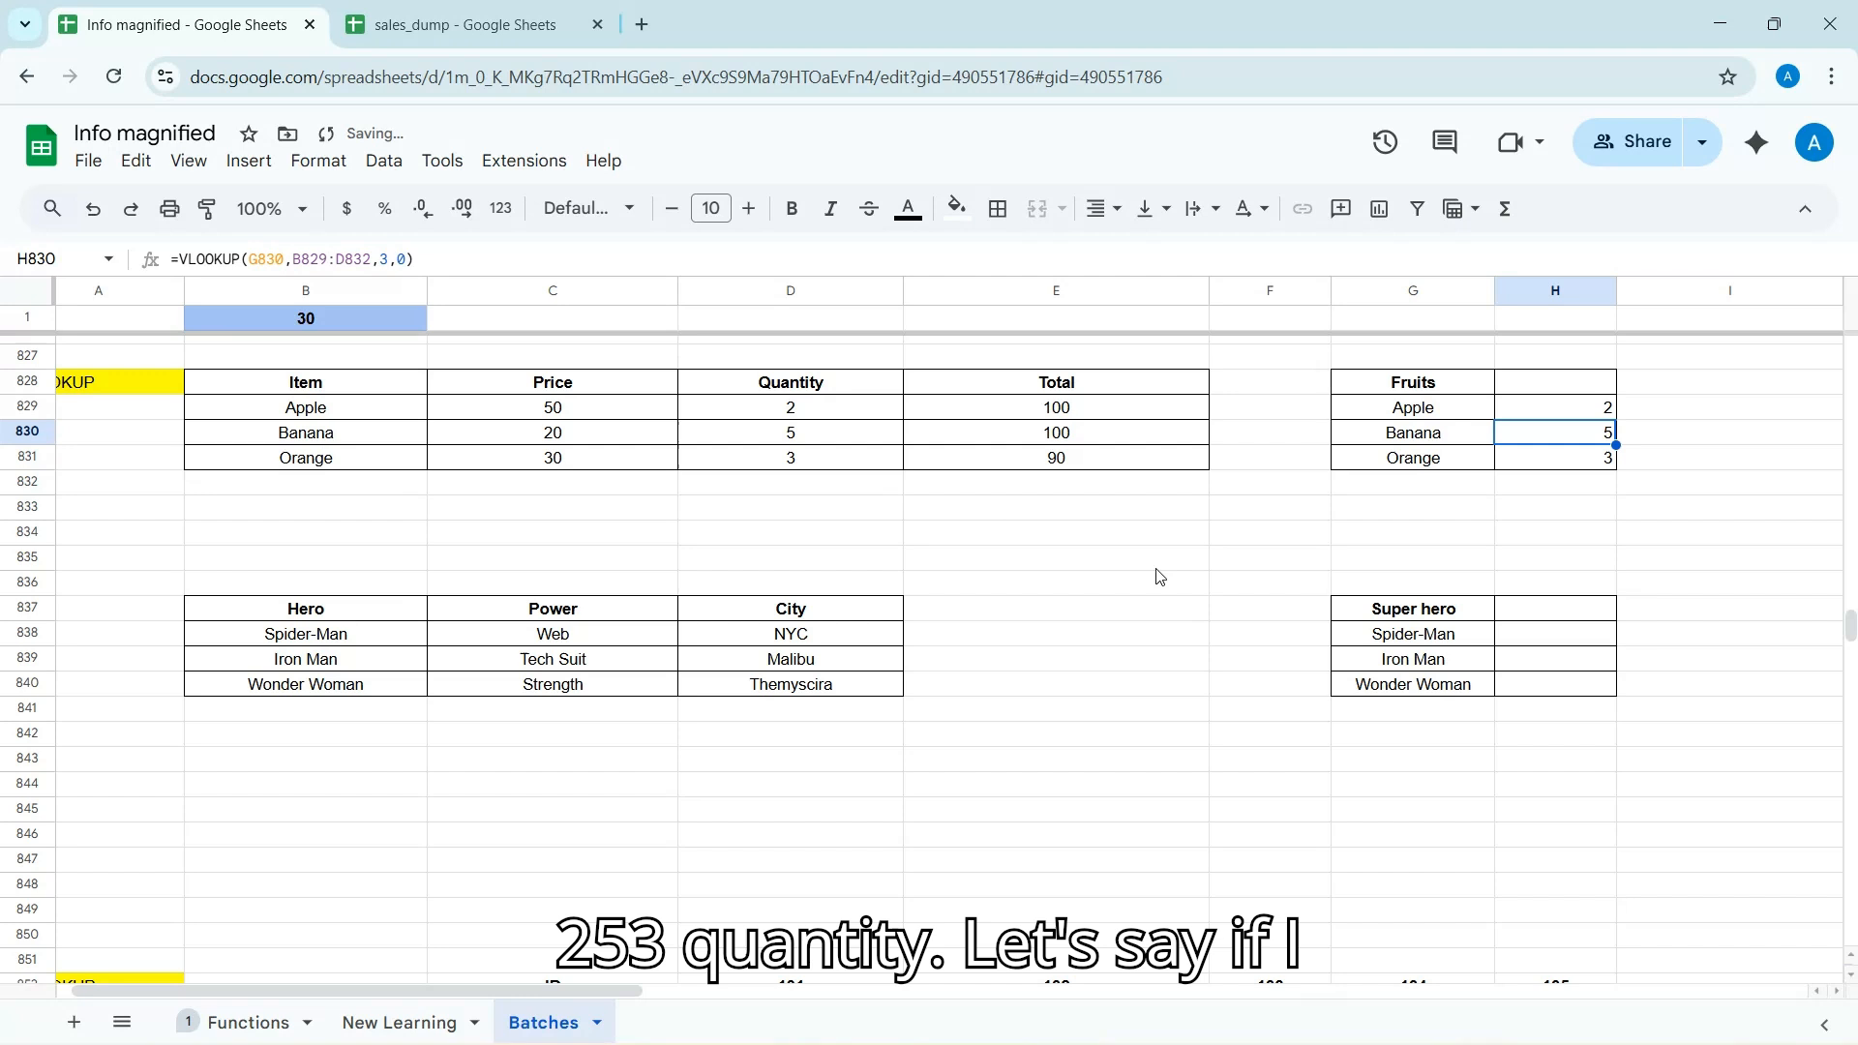
- Change the Apple lookup in H829 to return the total, using range B828:E831 and column index 4
double_click(1551, 410)
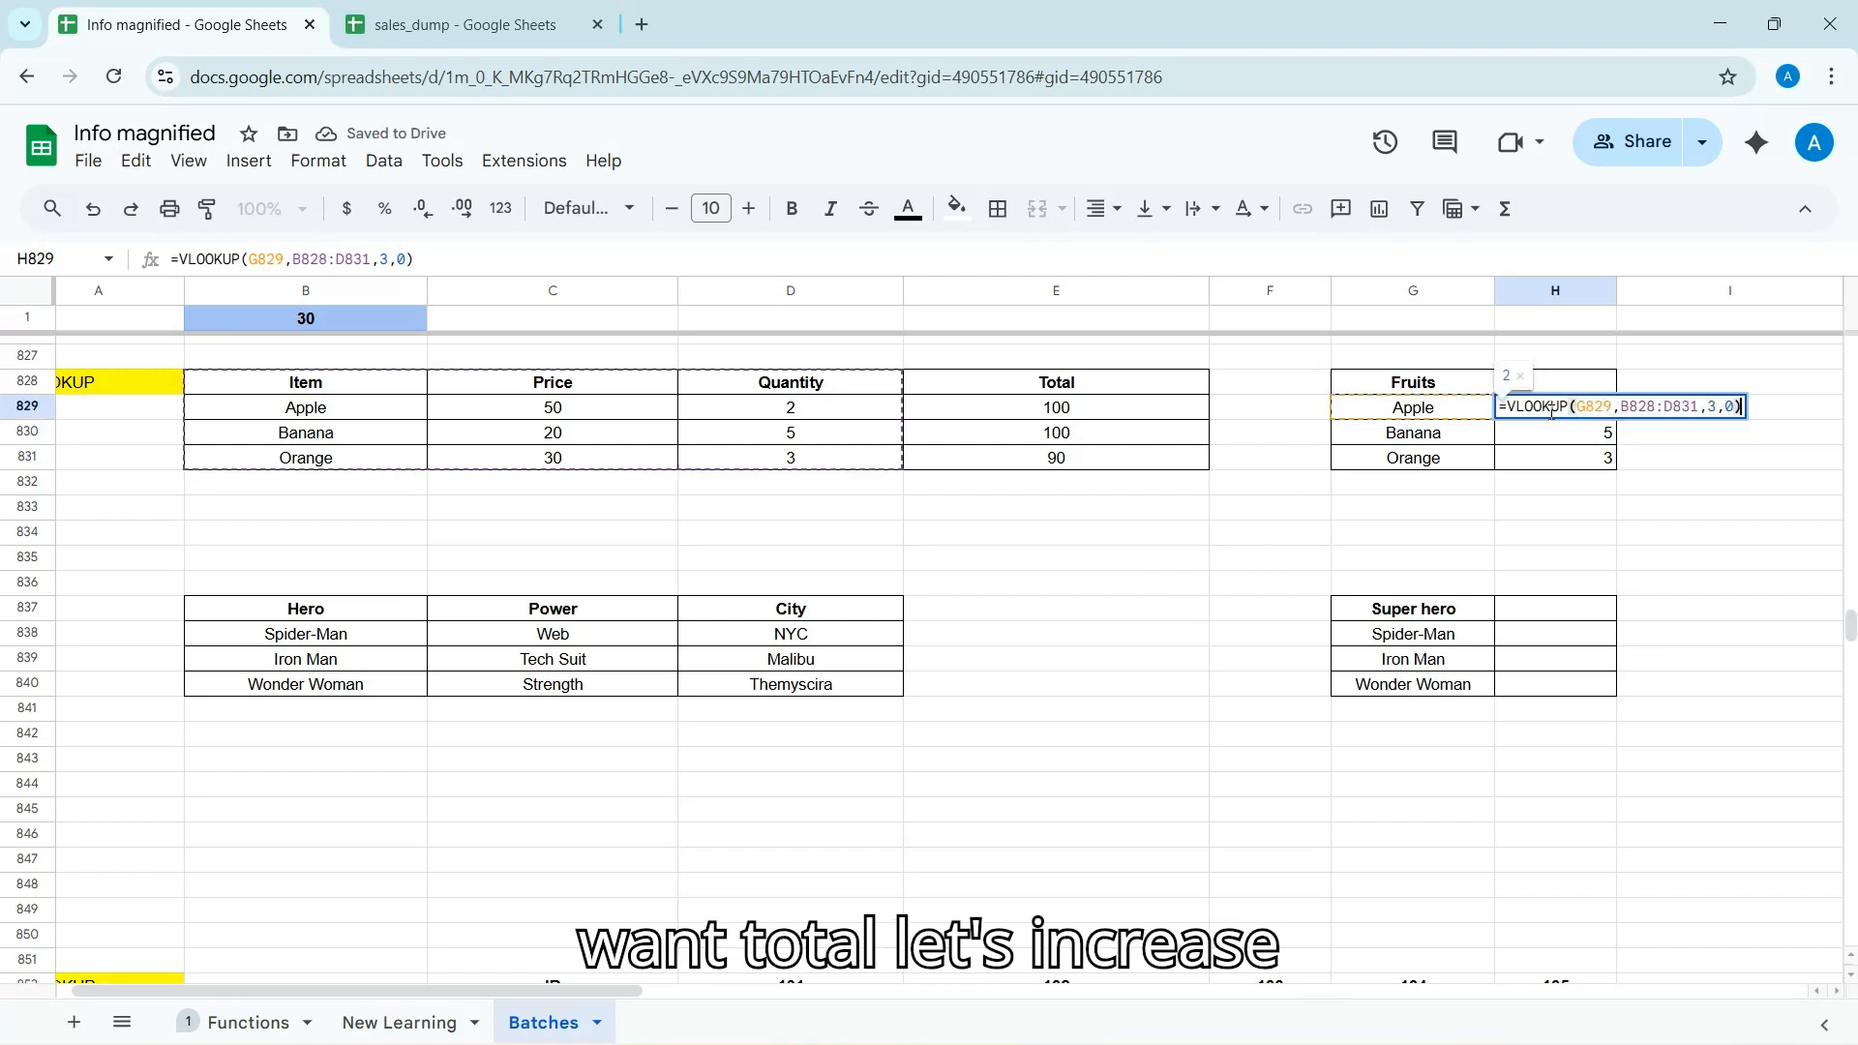
left_click(1627, 406)
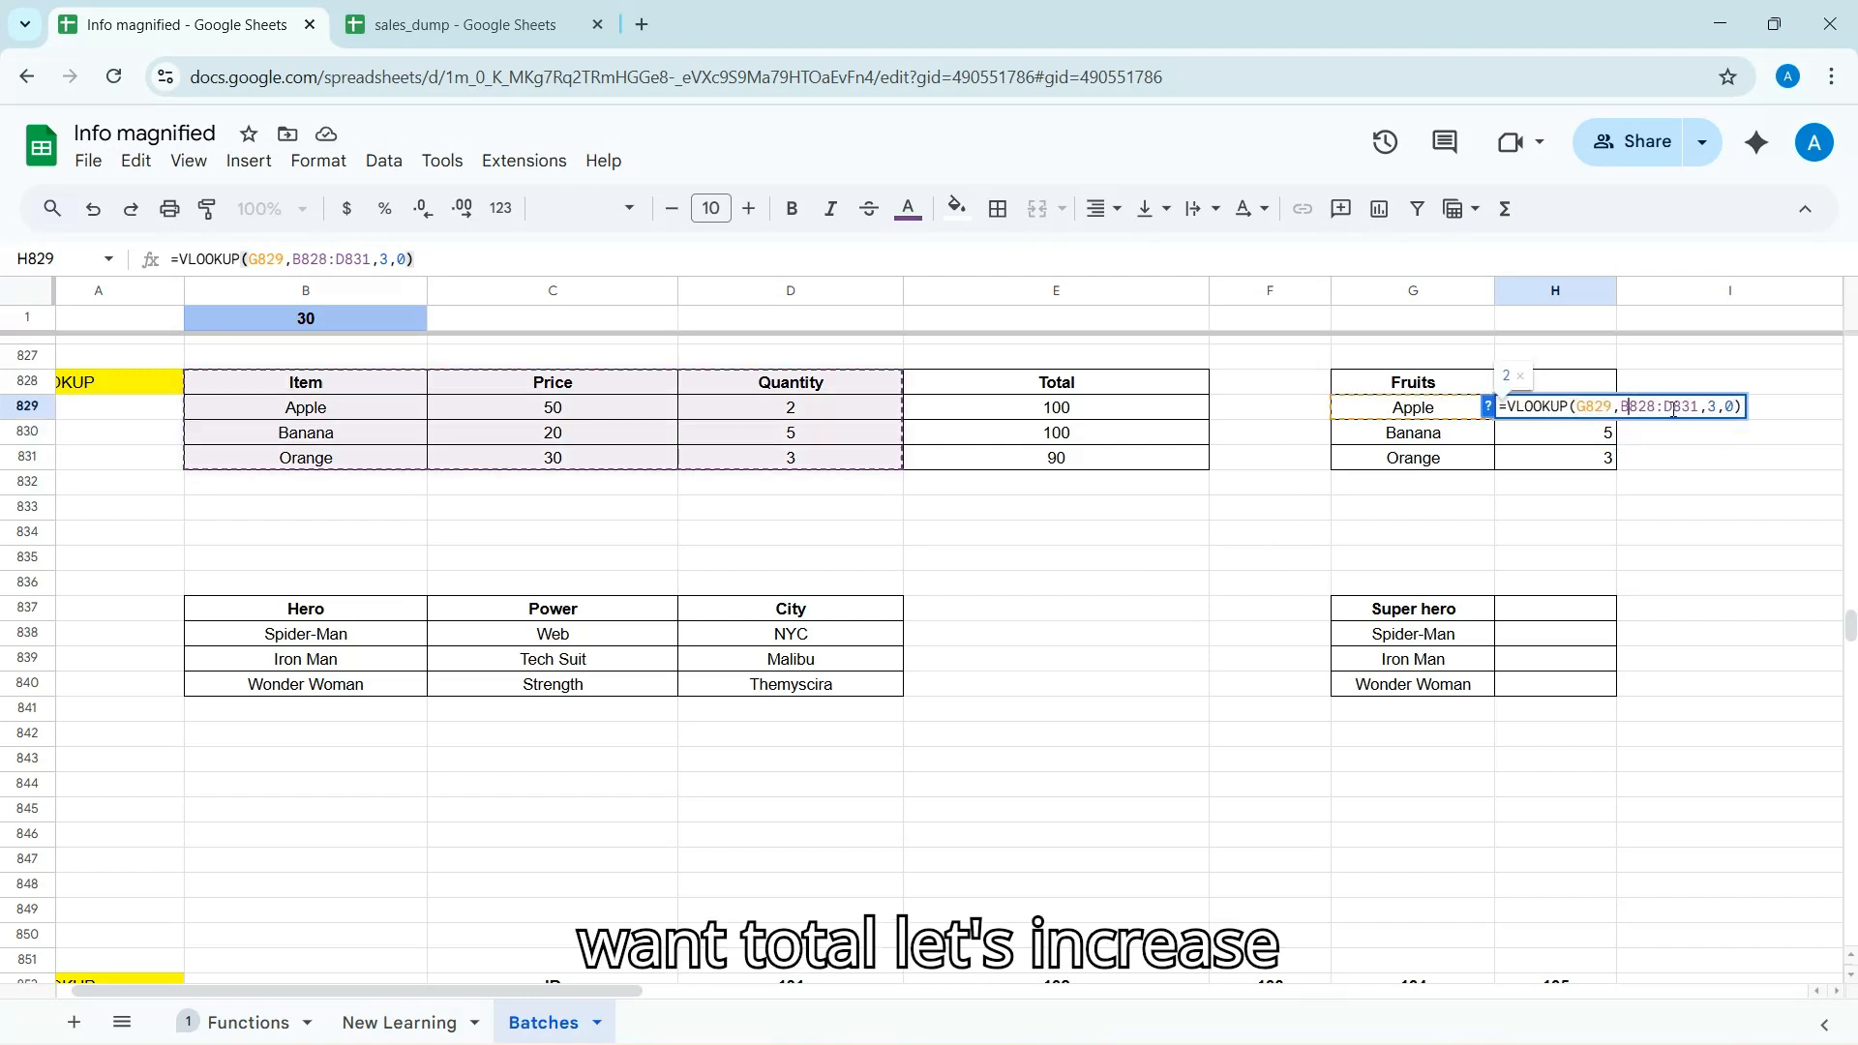
key("BackSpace")
type("E")
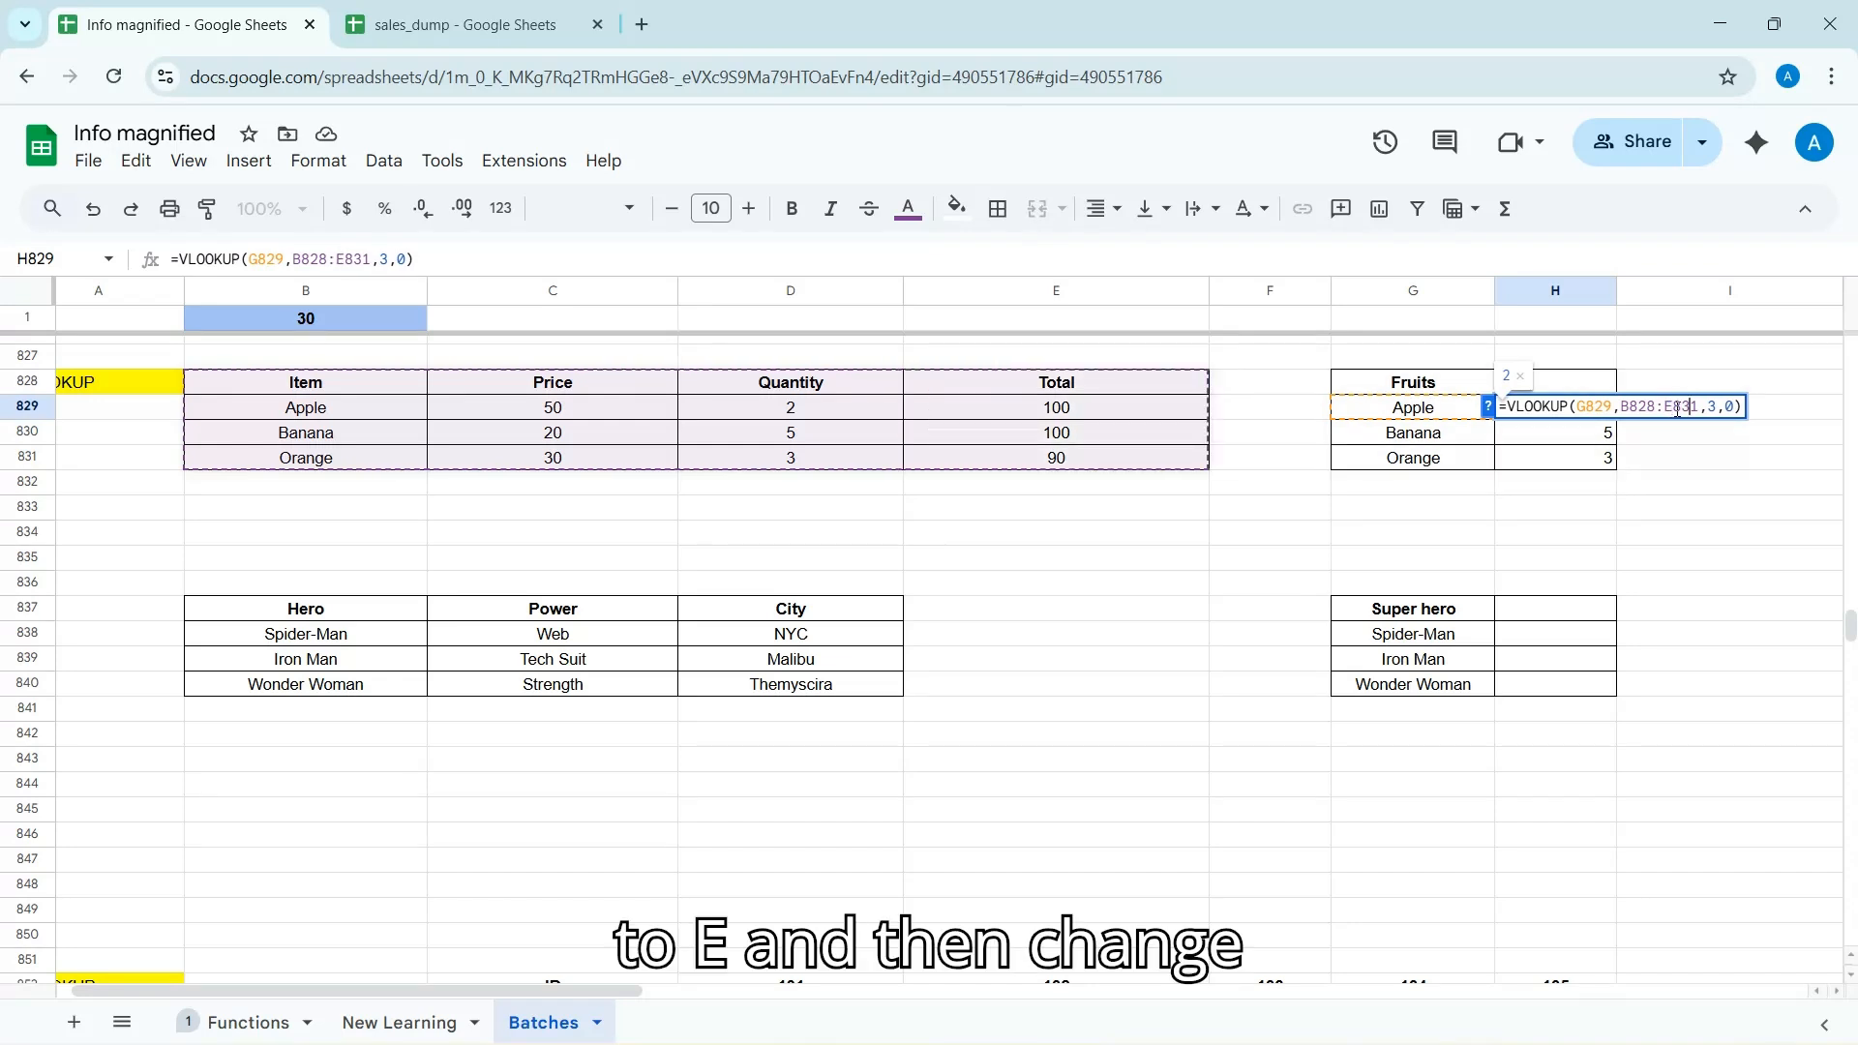
key("Right")
key("Right")
key("Right")
key("Delete")
type("4")
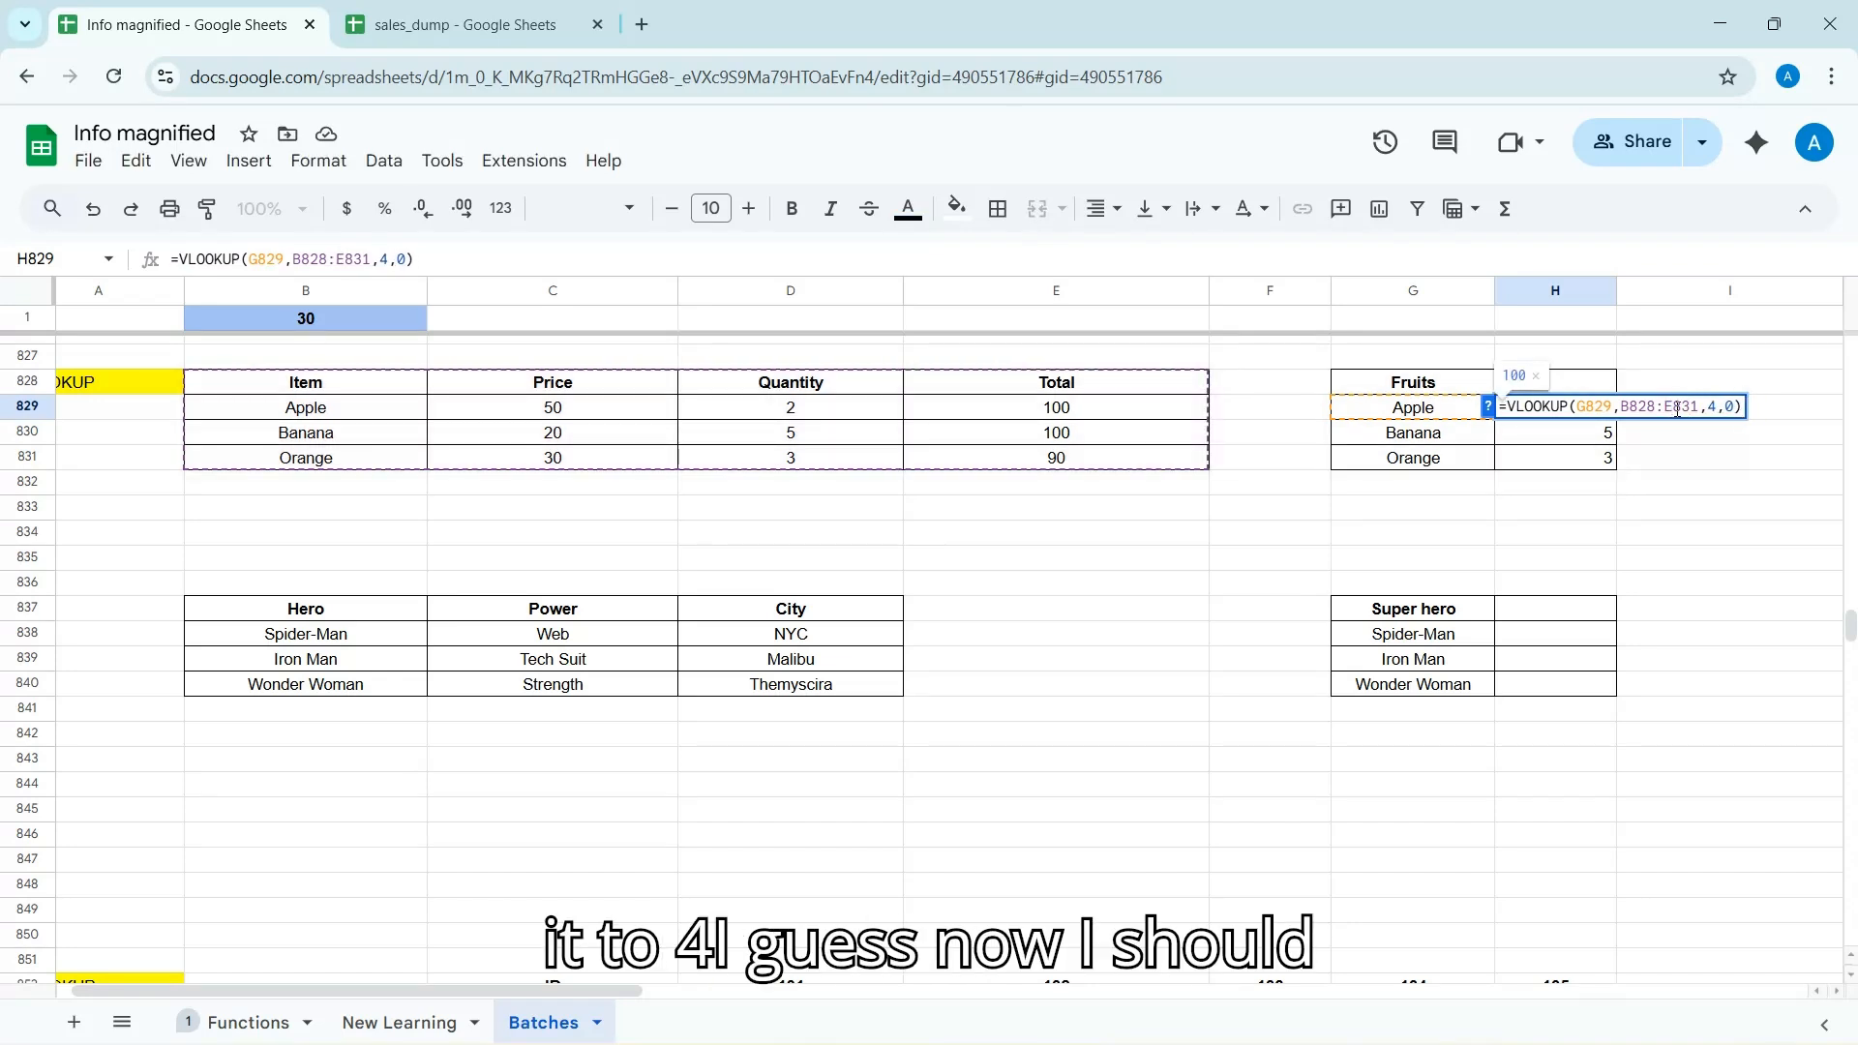
key("Return")
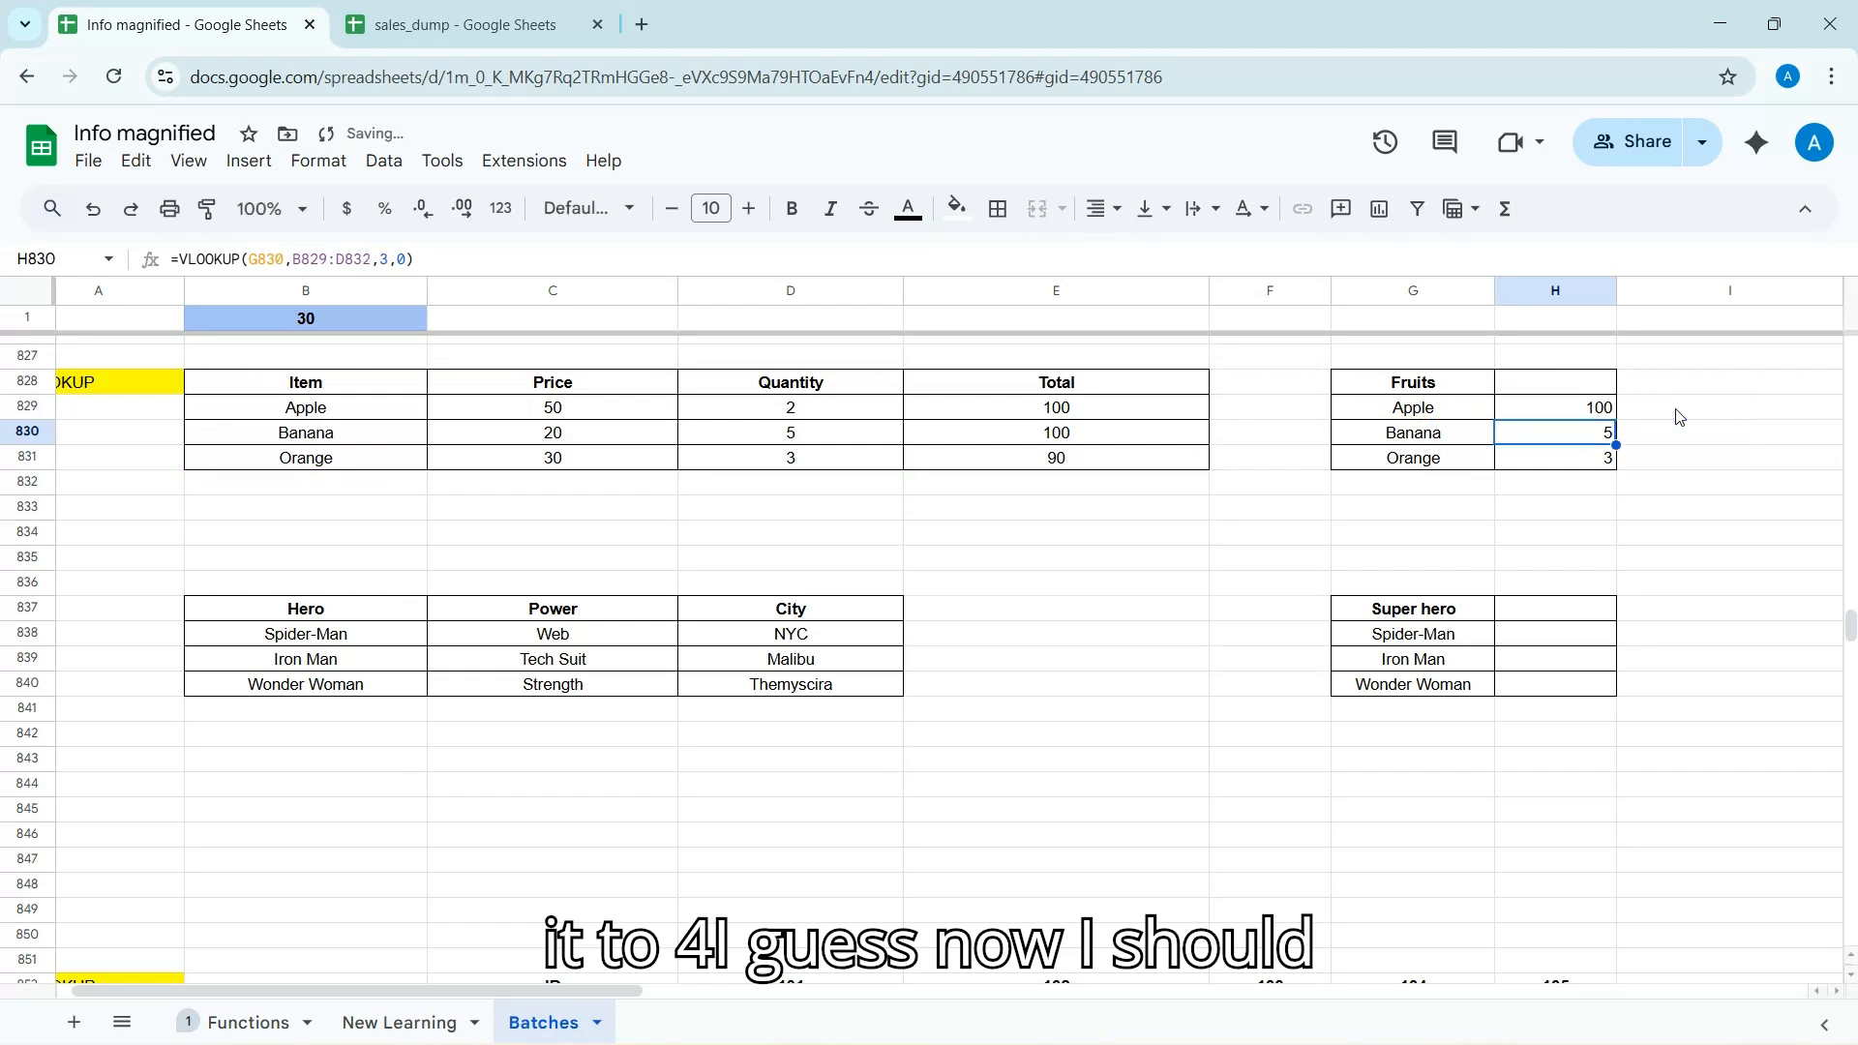
- Copy the Apple total lookup from H829 down to the Banana and Orange rows, H830:H831
left_click(1586, 410)
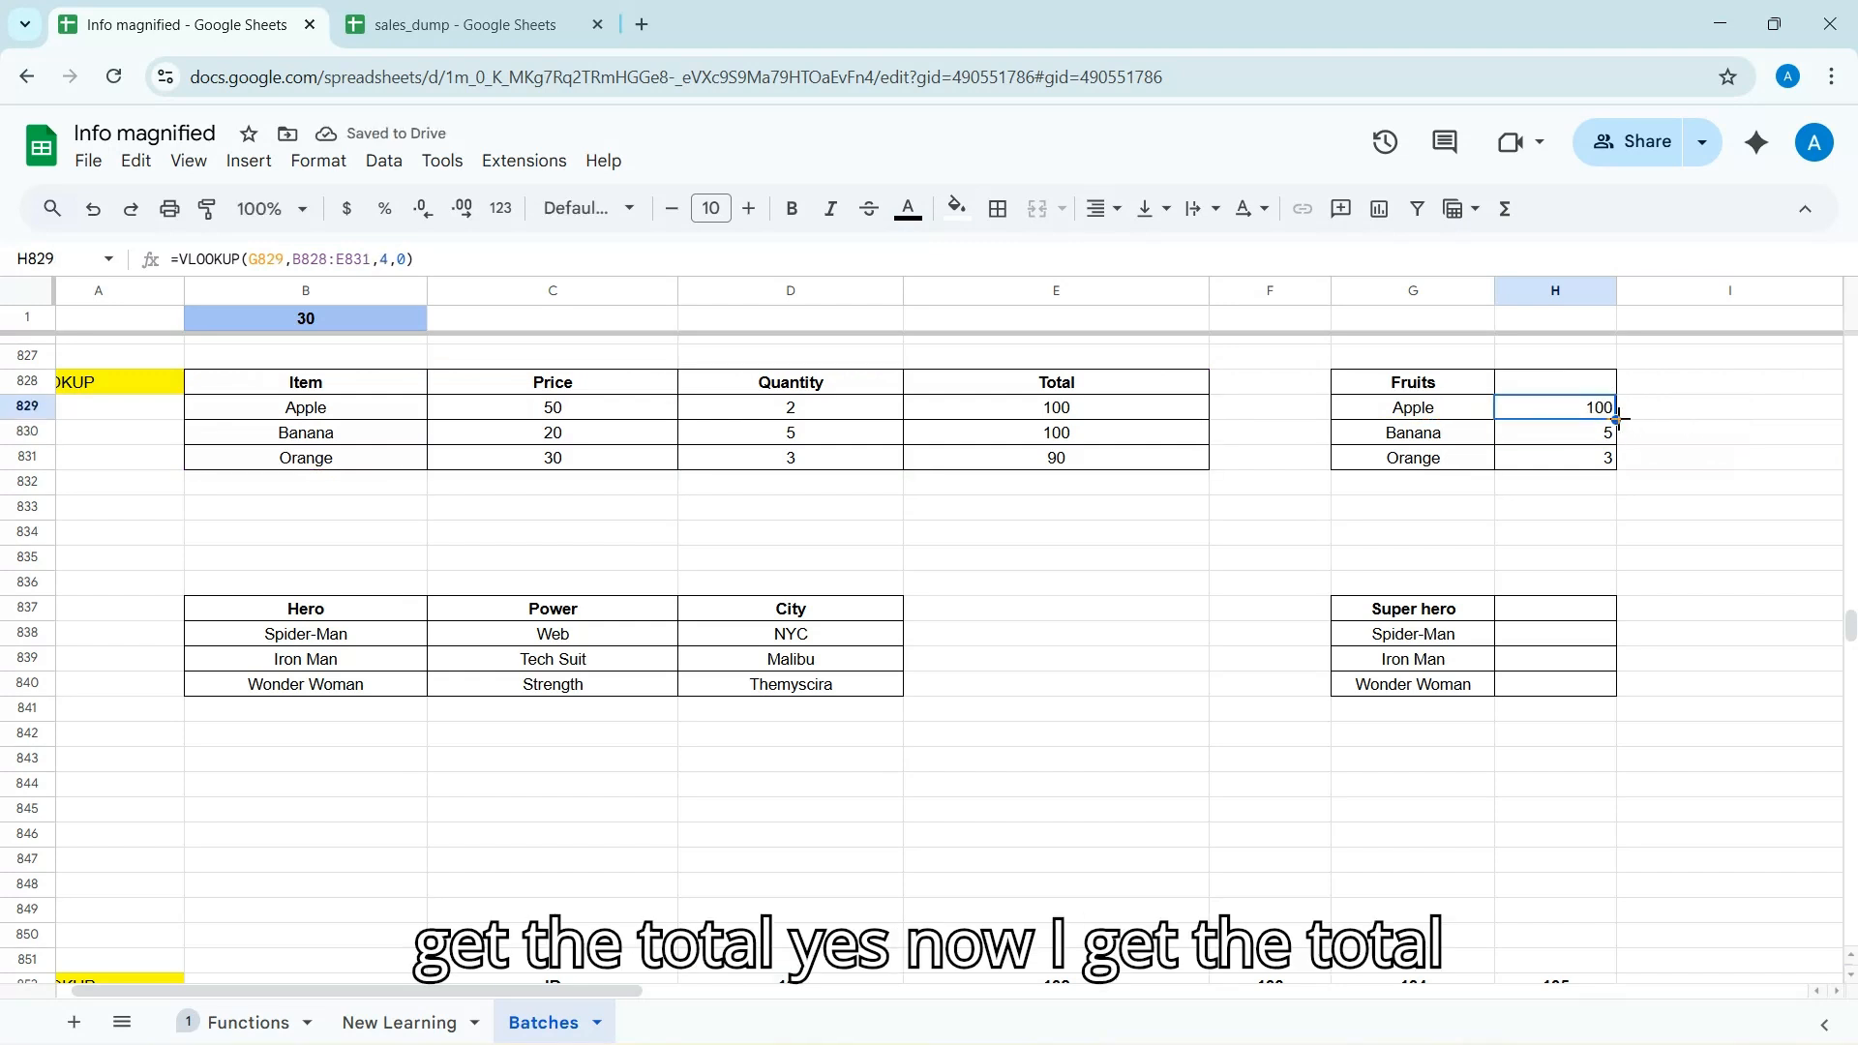
left_click_drag(1616, 422, 1355, 631)
left_click(1667, 462)
left_click(1384, 510)
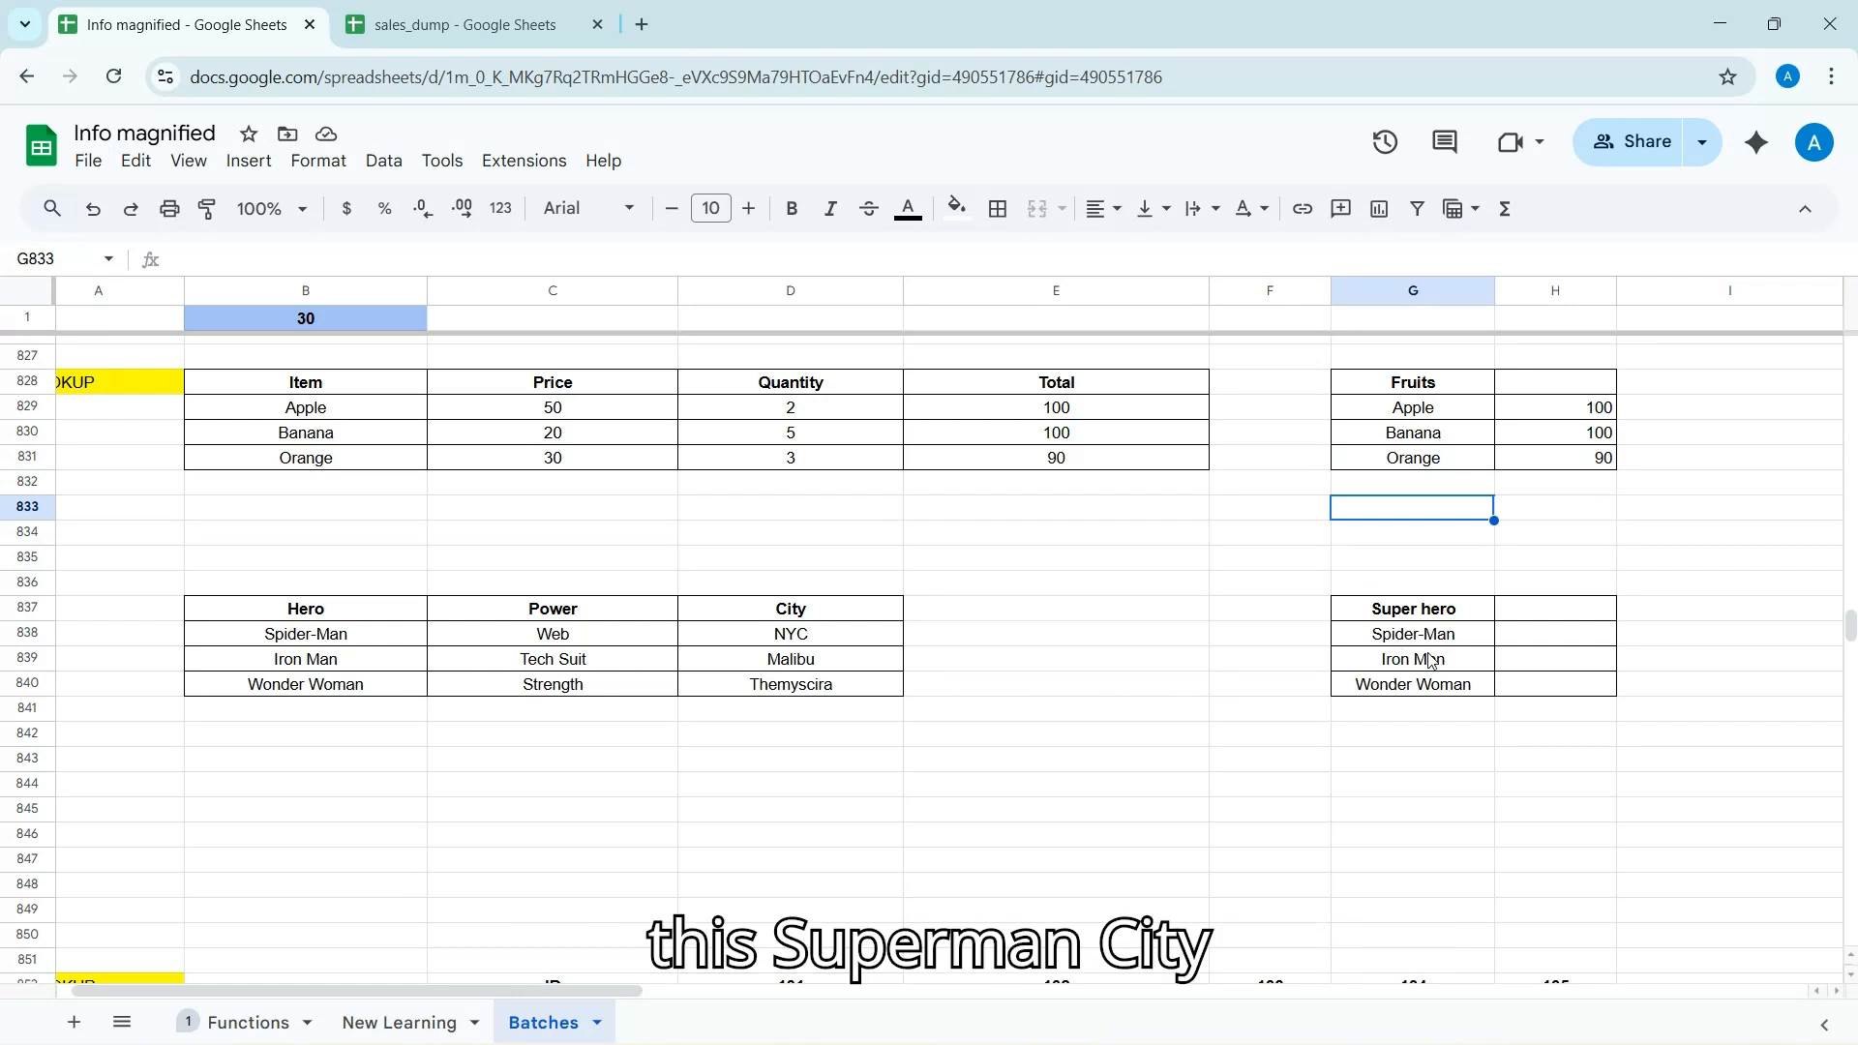
- Start a VLOOKUP in H838 beside Spider-Man with search key G838 and the Hero to City range B837:D840
left_click(1555, 640)
type("=")
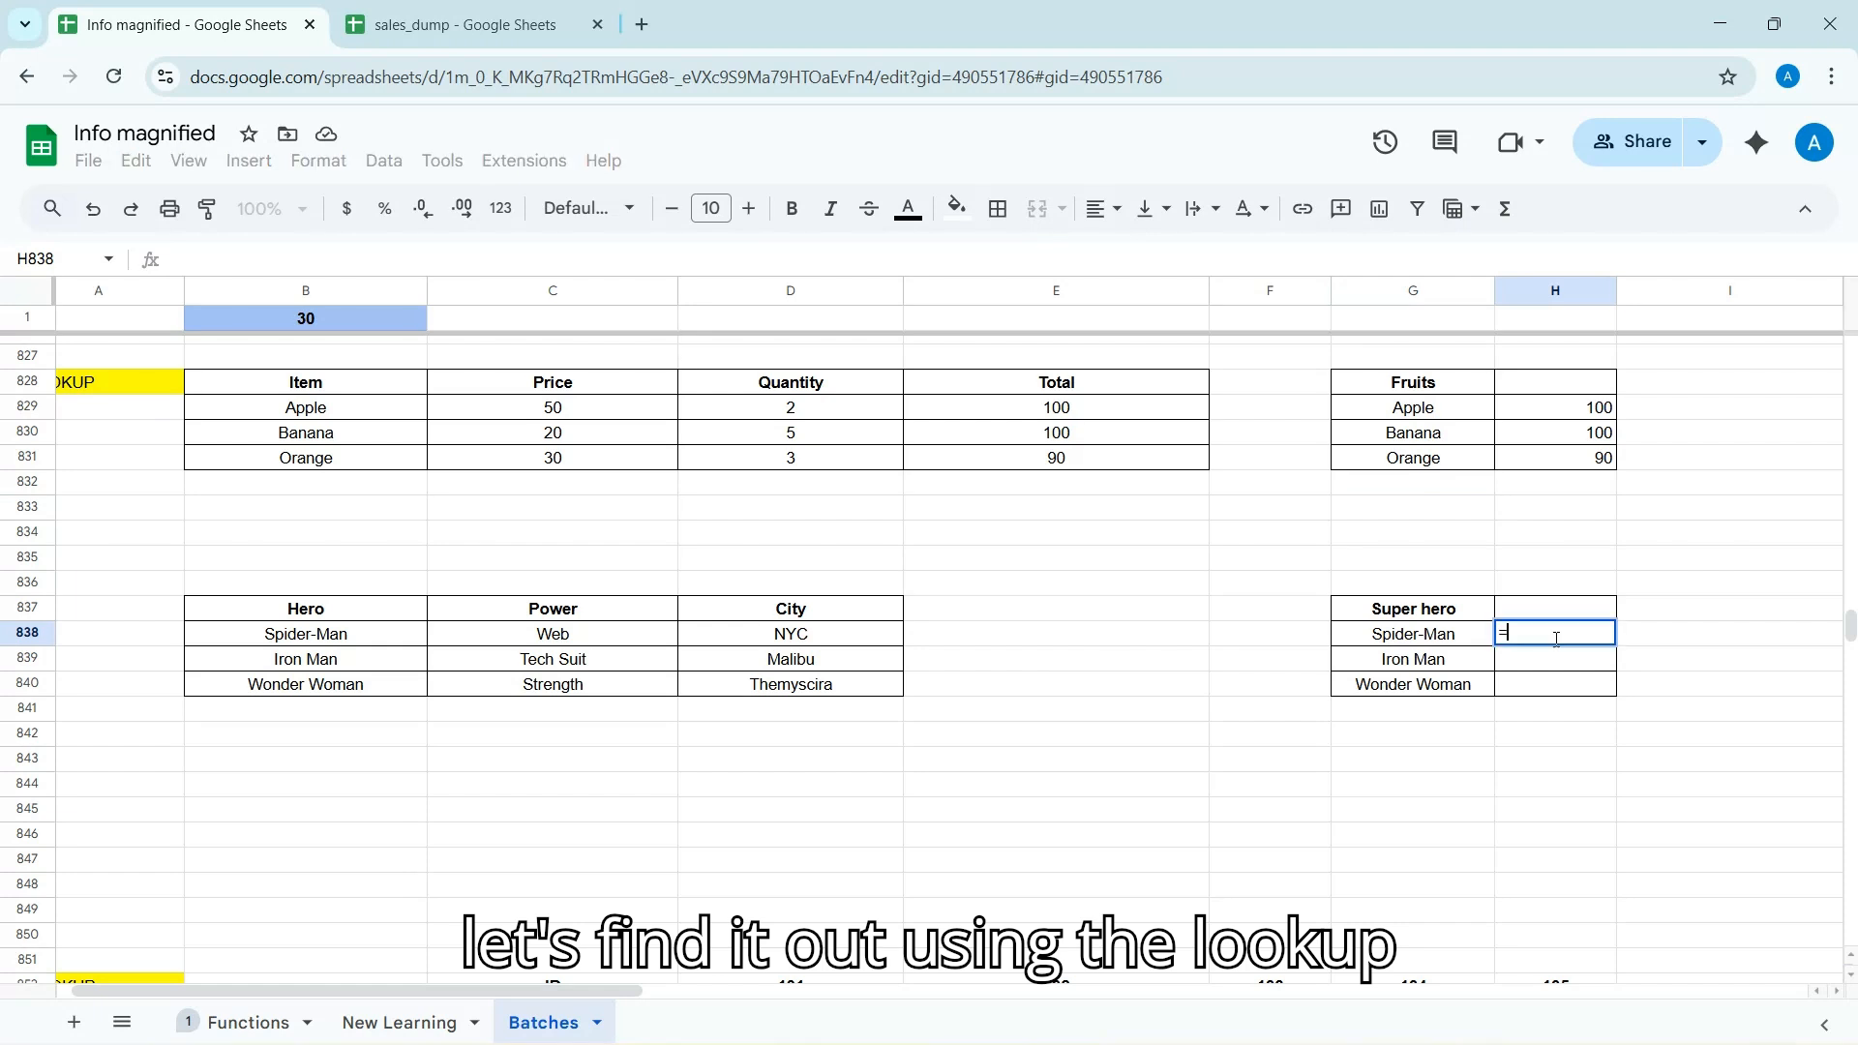
type("vlook")
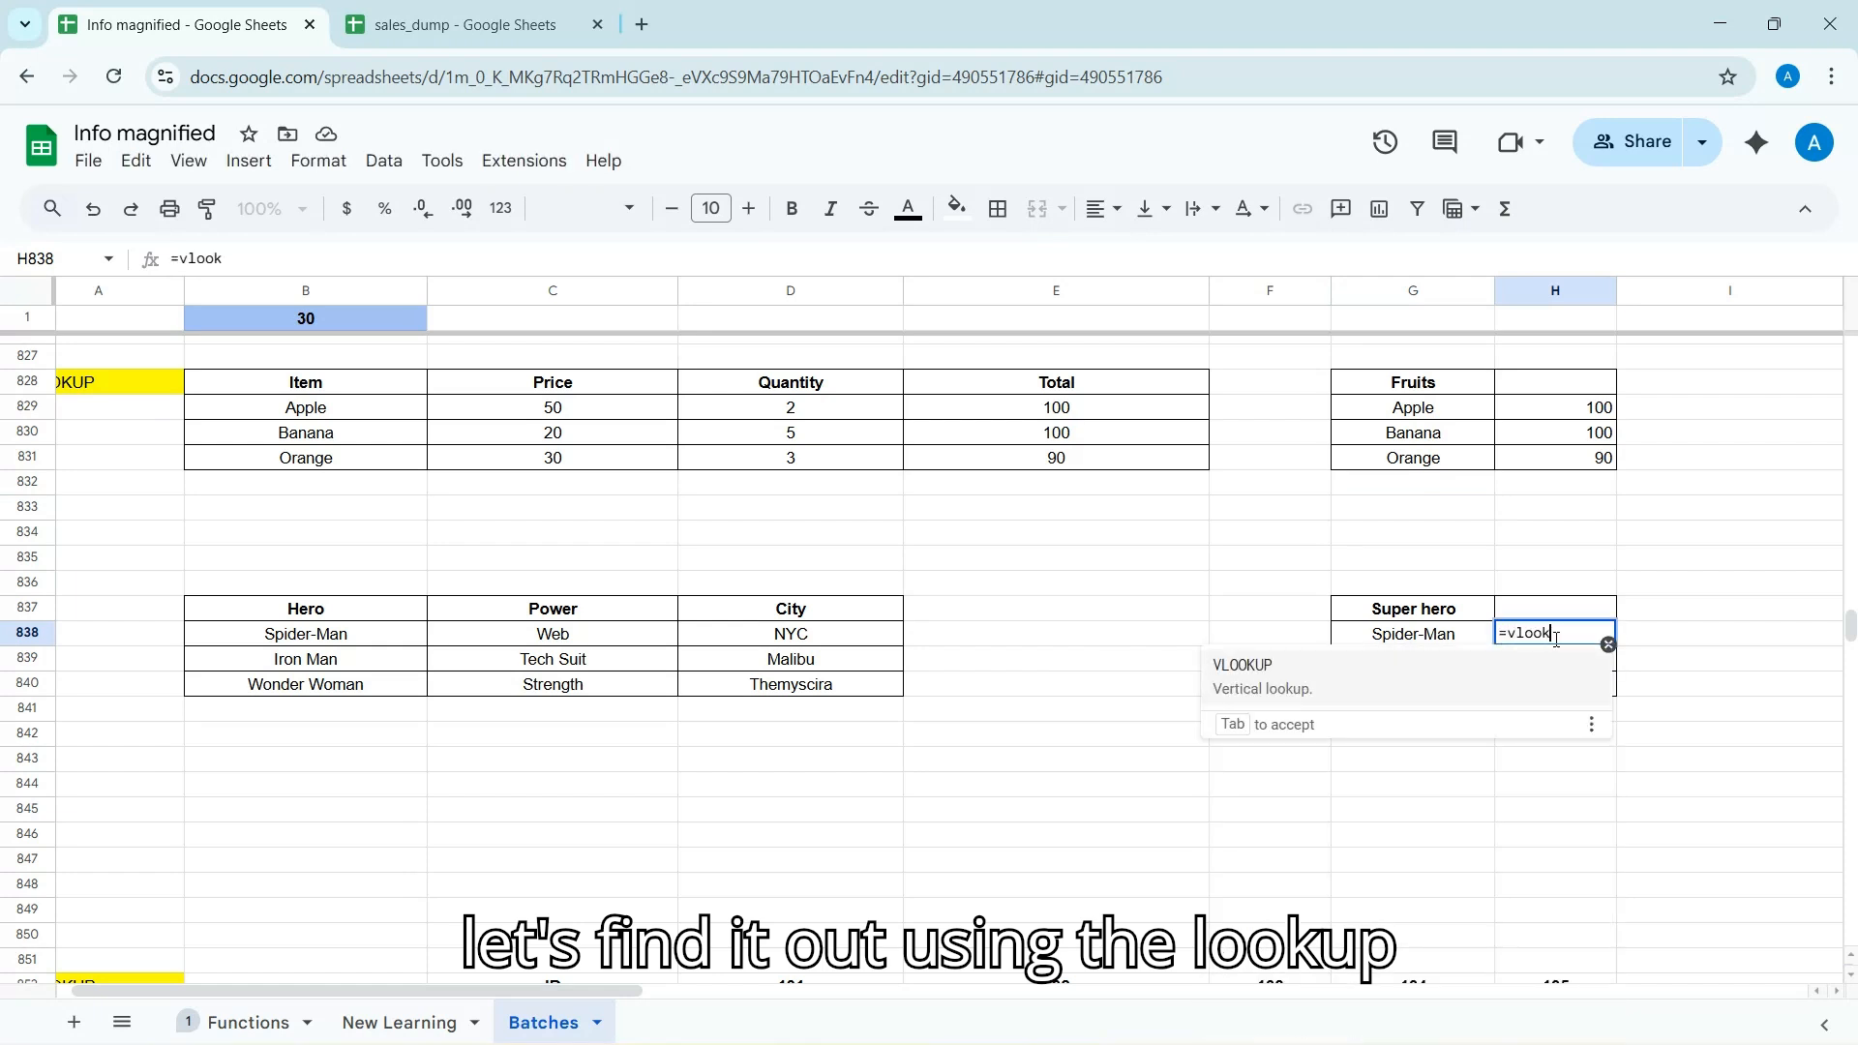
left_click(1464, 684)
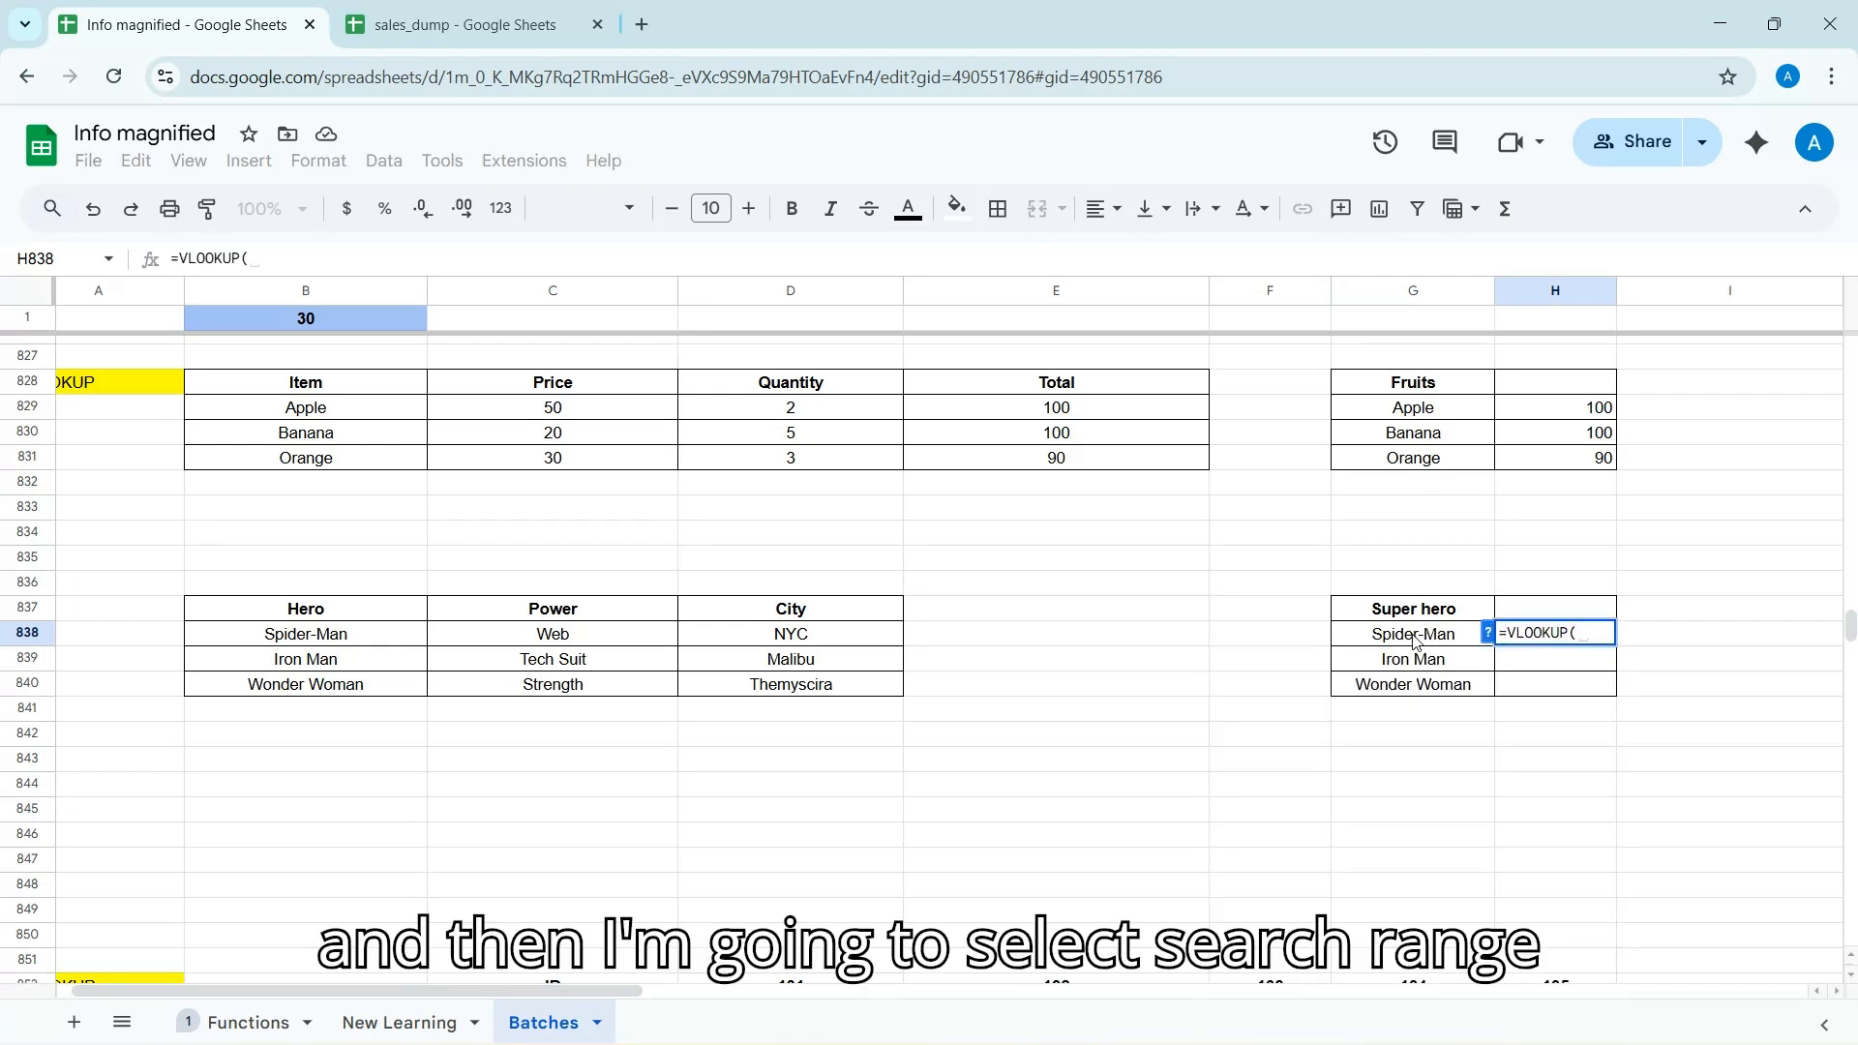
left_click(1414, 641)
type(",")
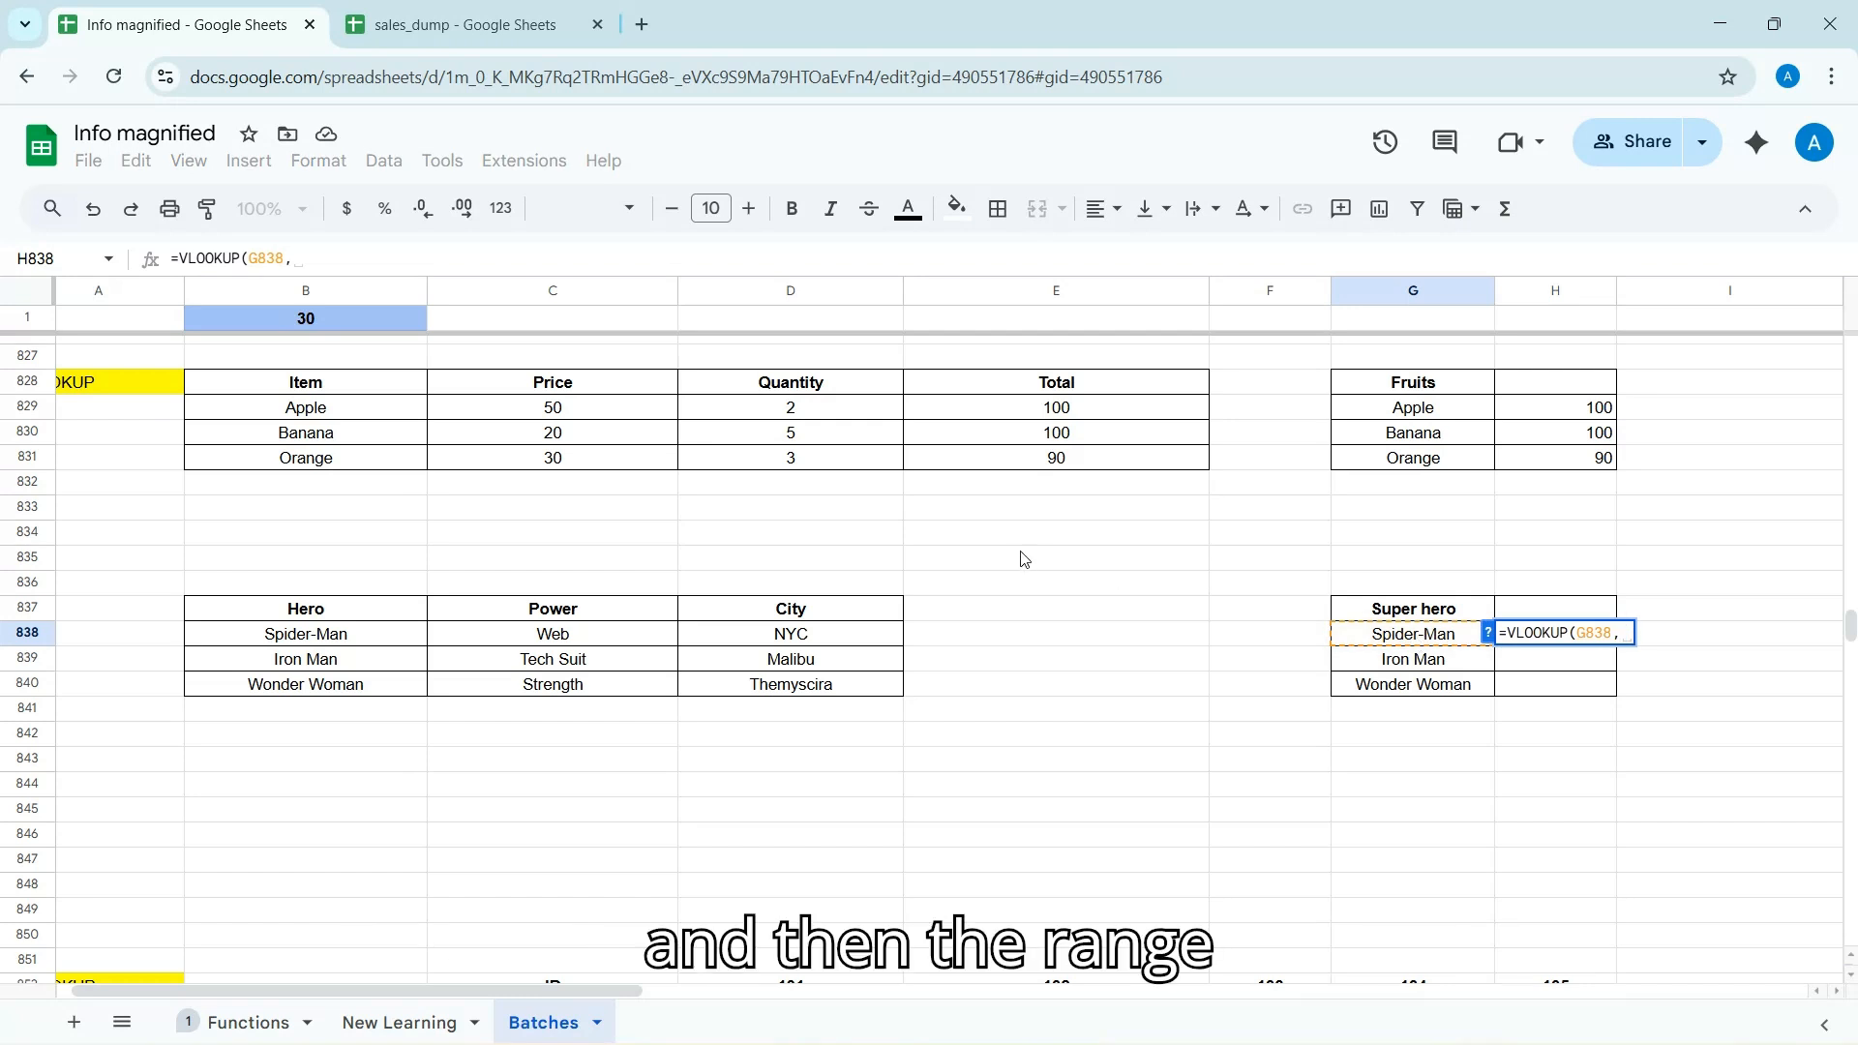
left_click_drag(307, 609, 776, 693)
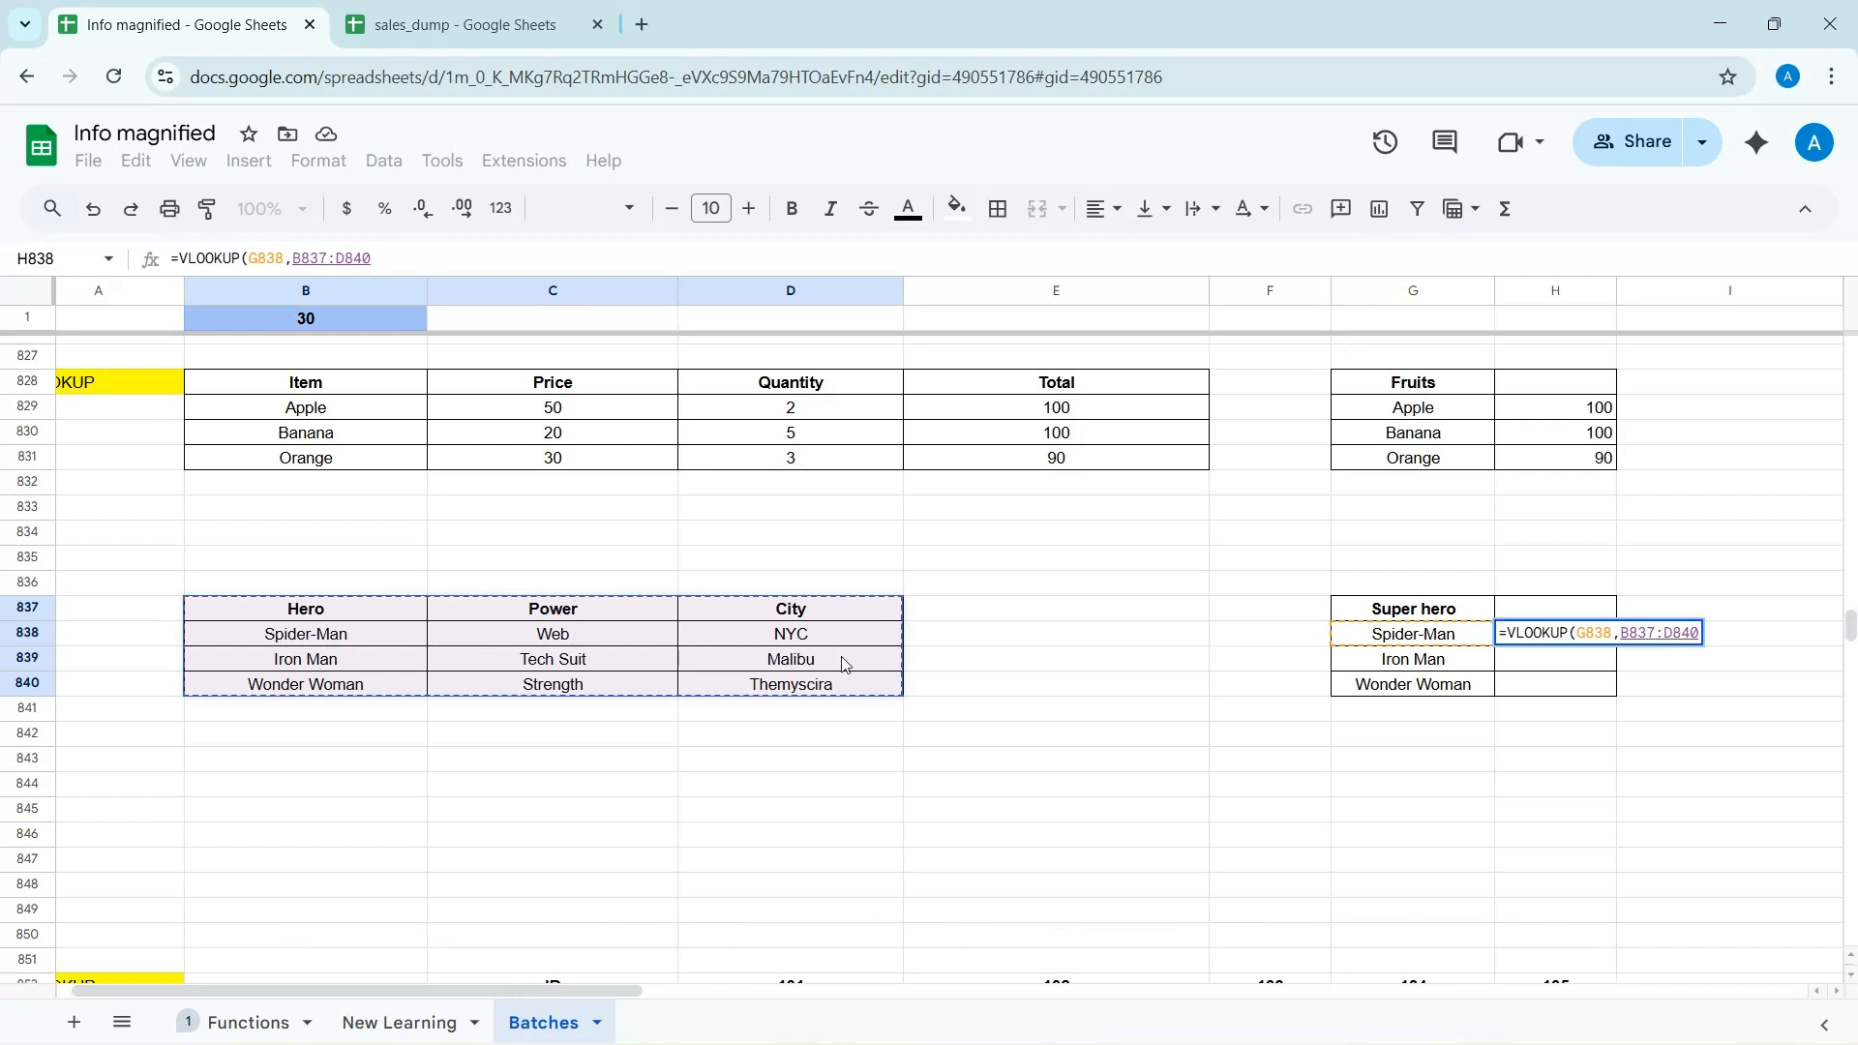
- Finish the city lookup with column index 3 and exact match 0, and accept the suggested autofill for the remaining heroes
type(",")
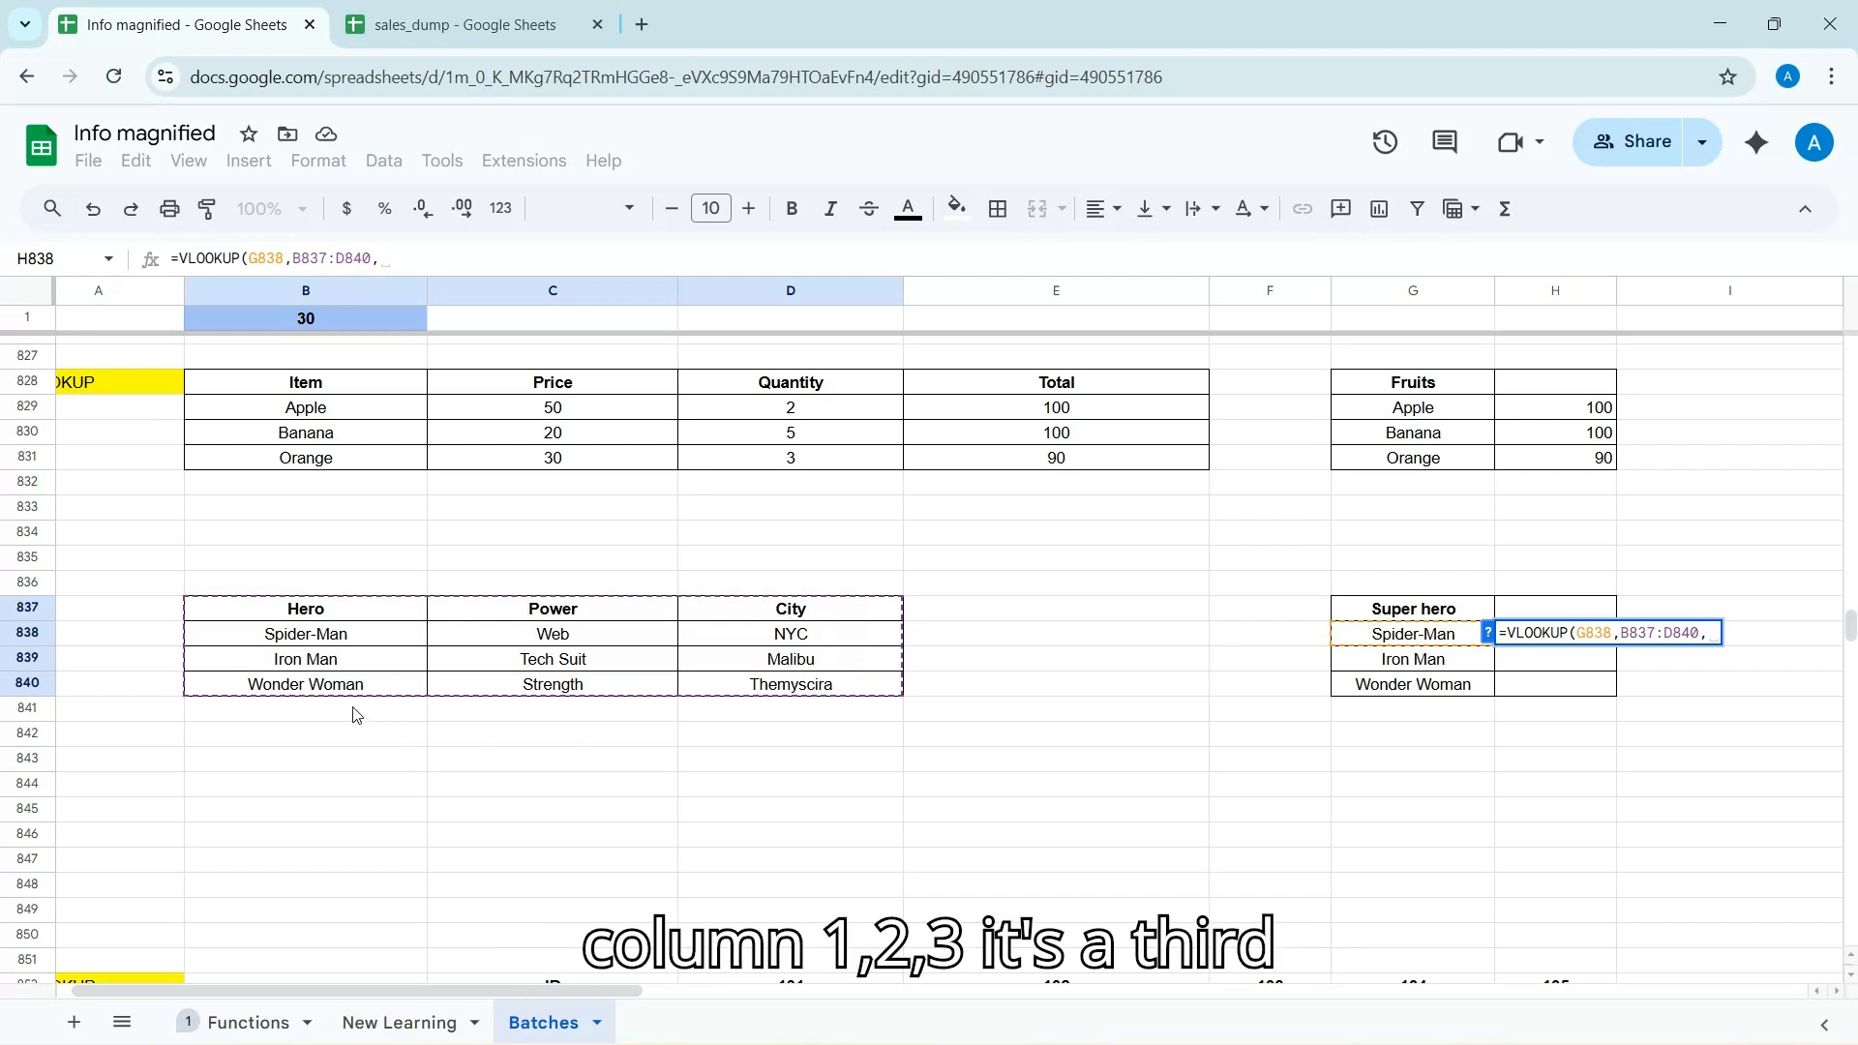
type("3,")
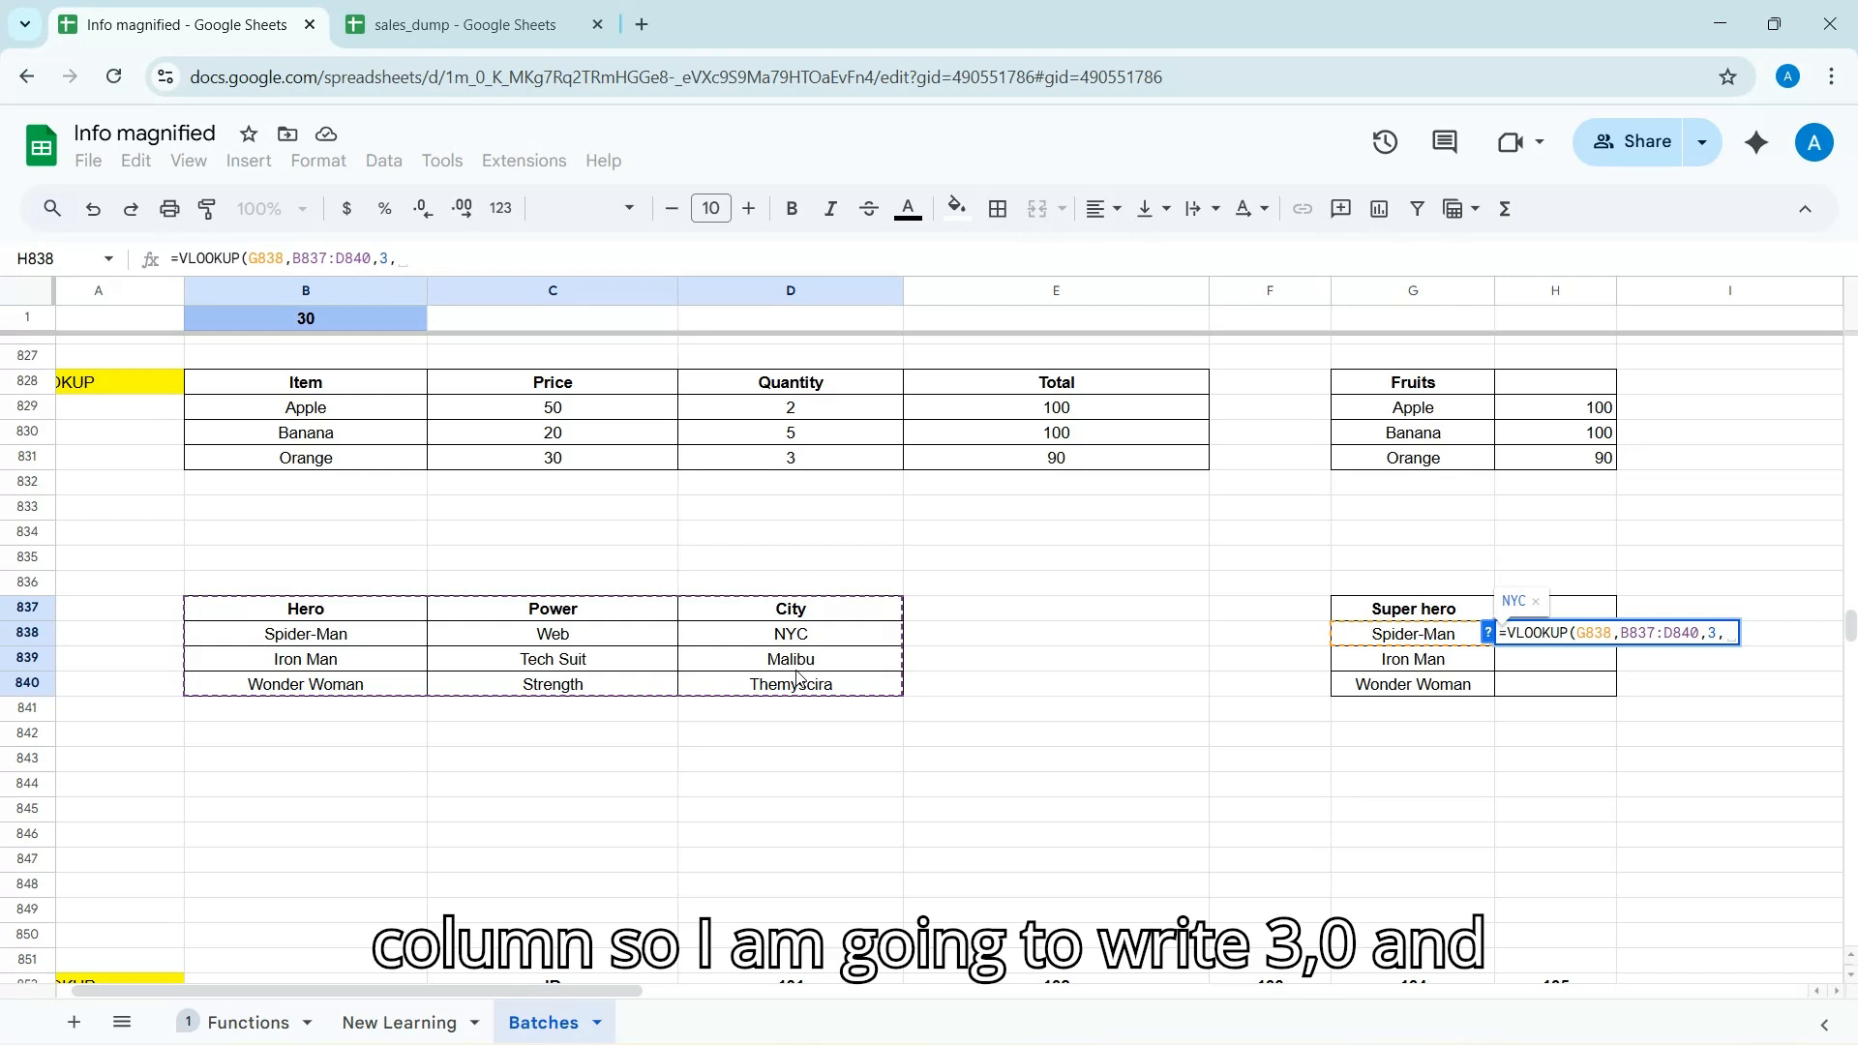
type("0)")
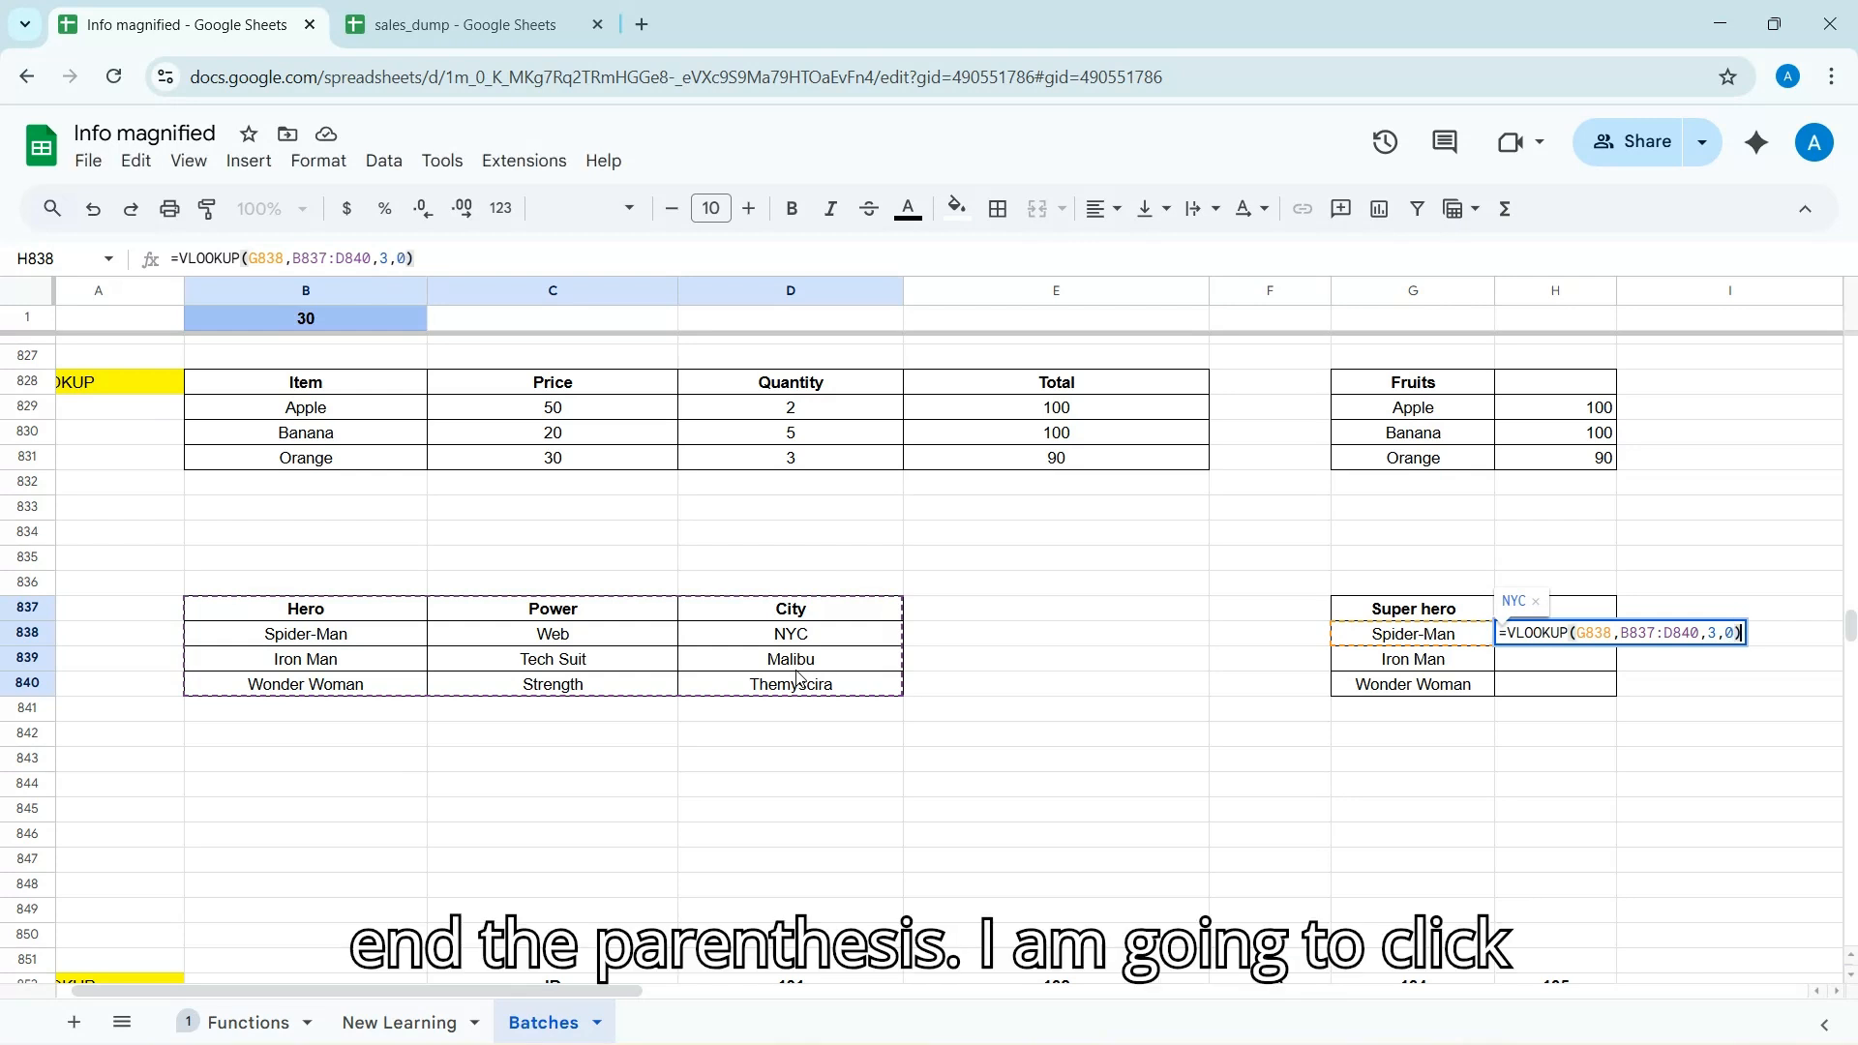
key("Return")
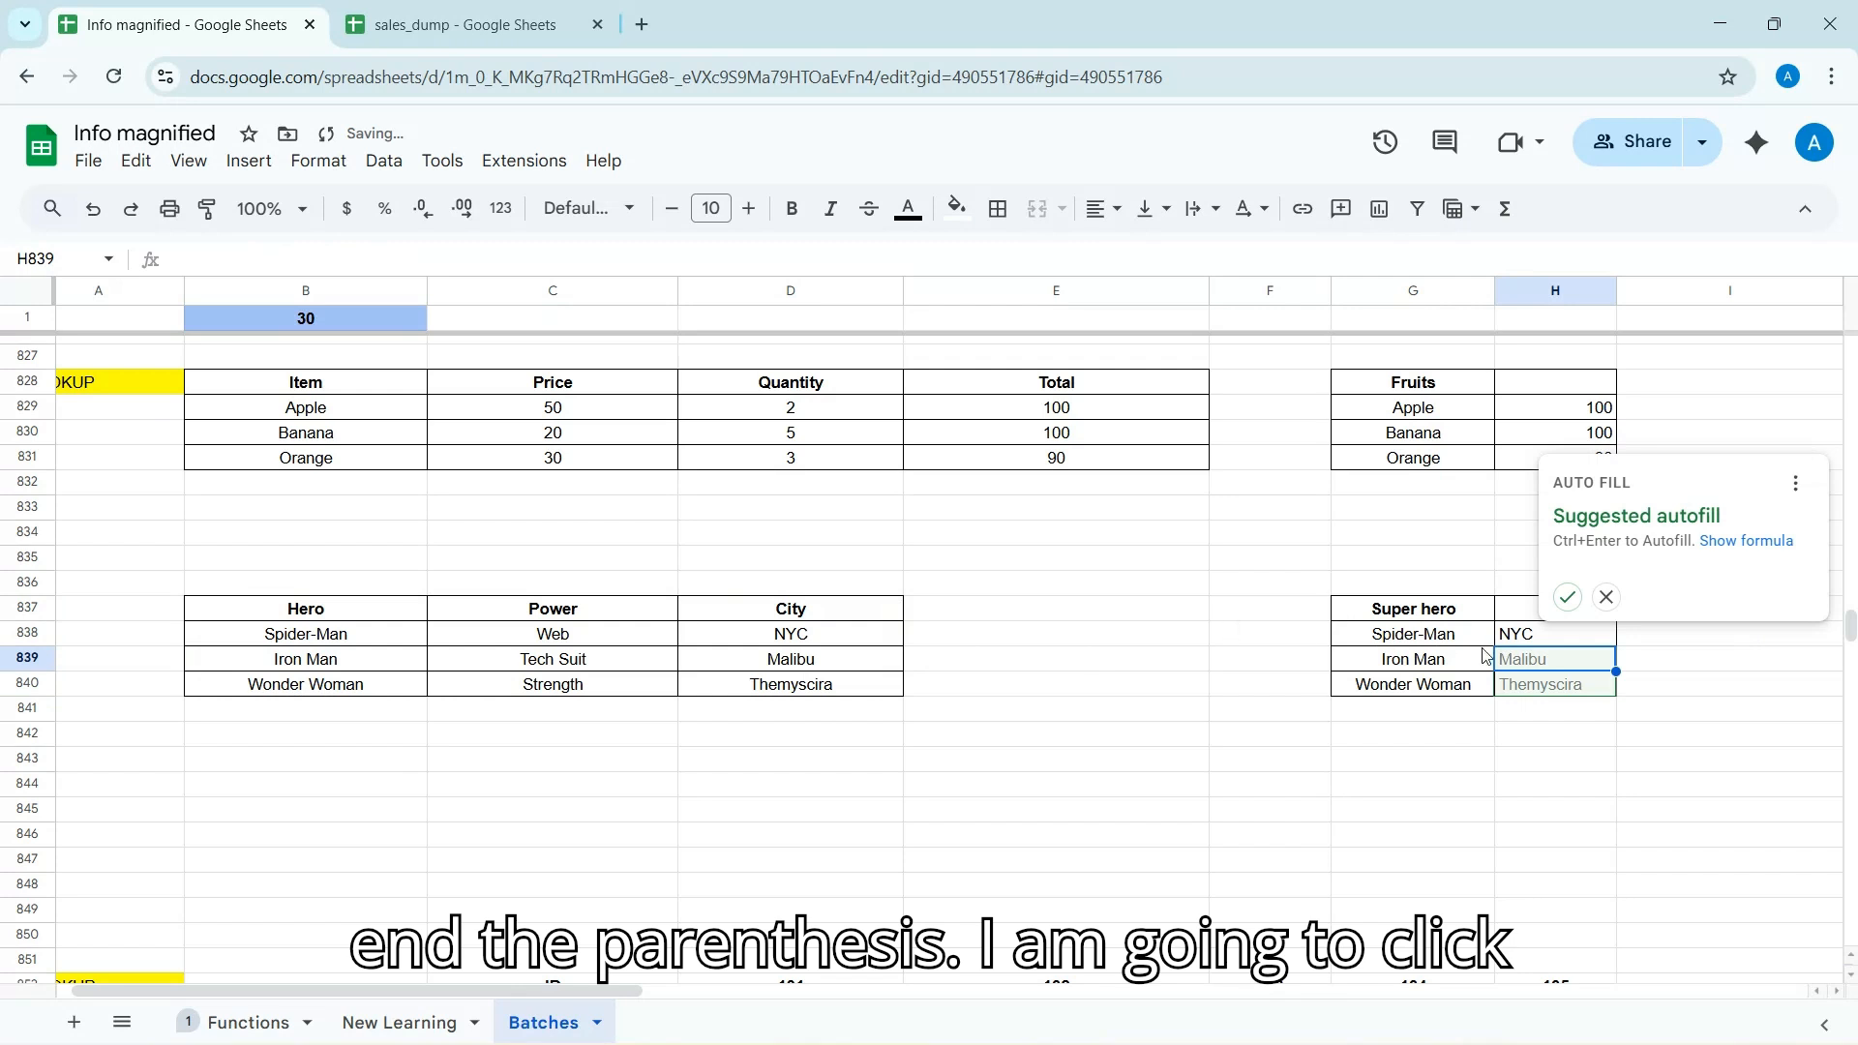
left_click(1567, 597)
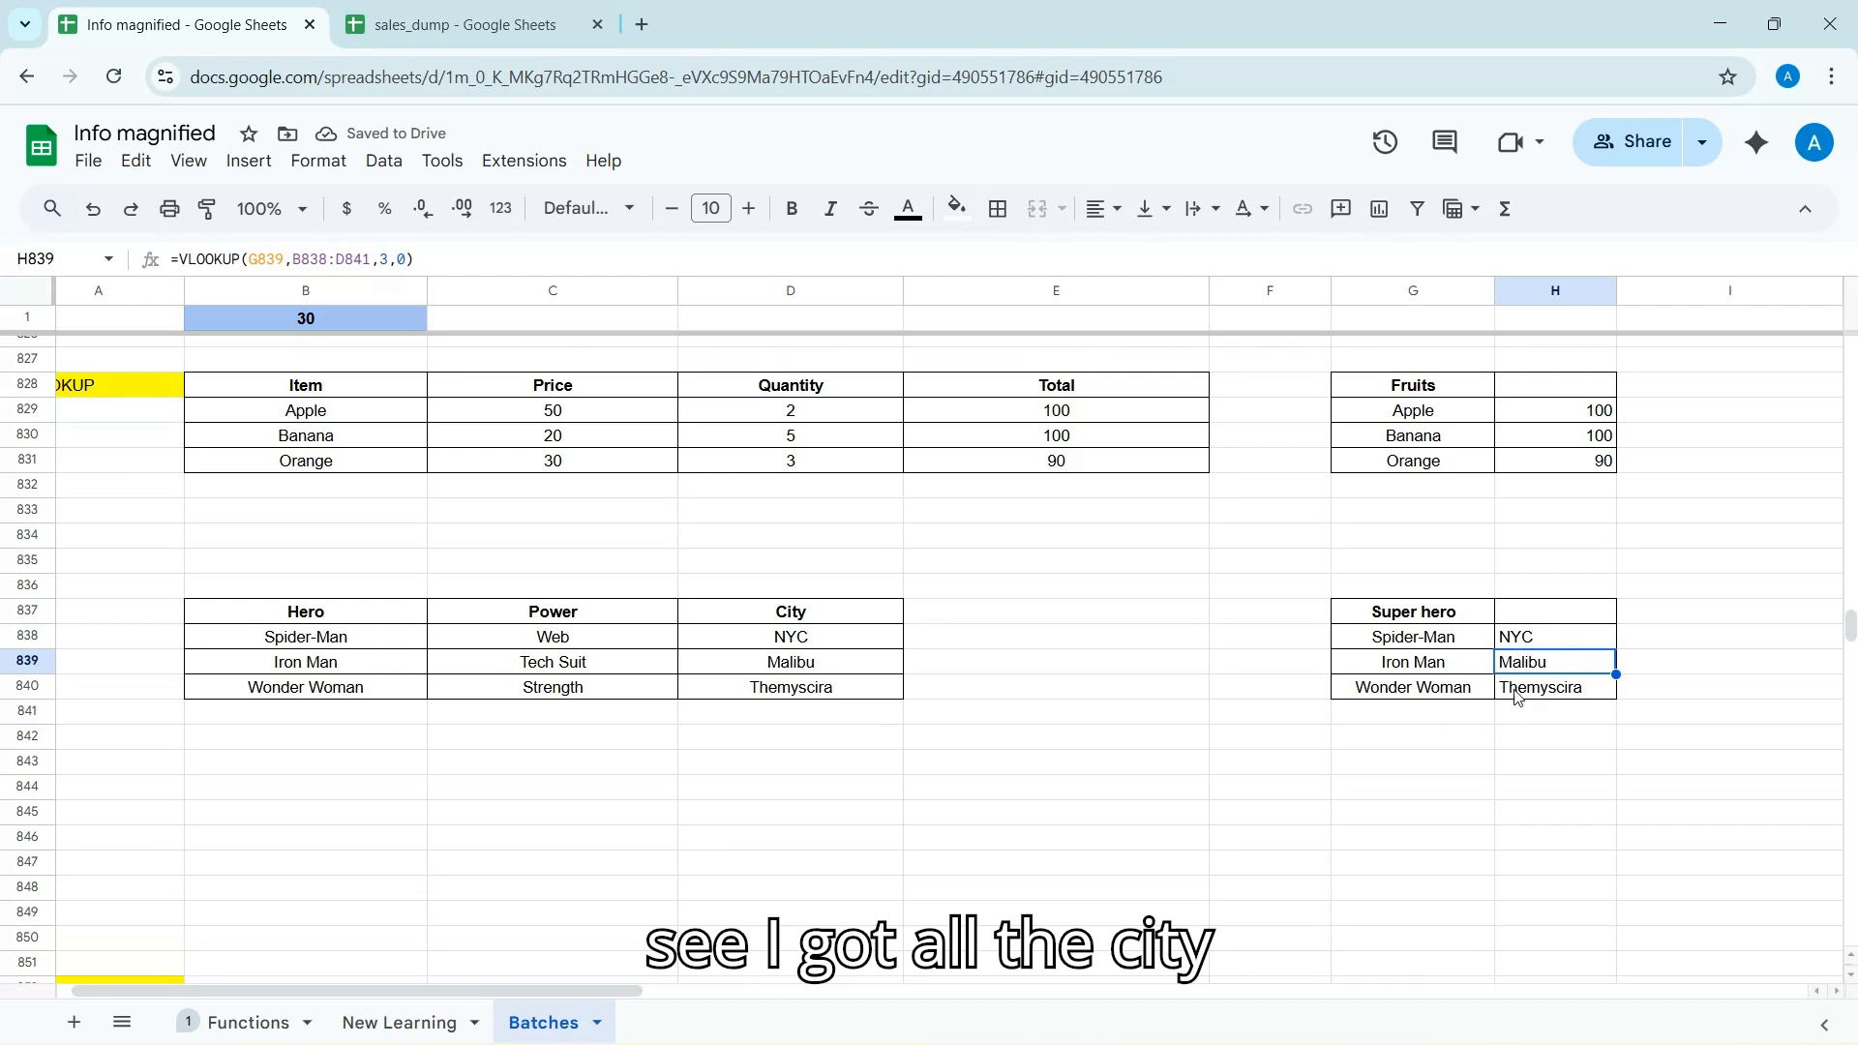
scroll(789, 566, "left", 1)
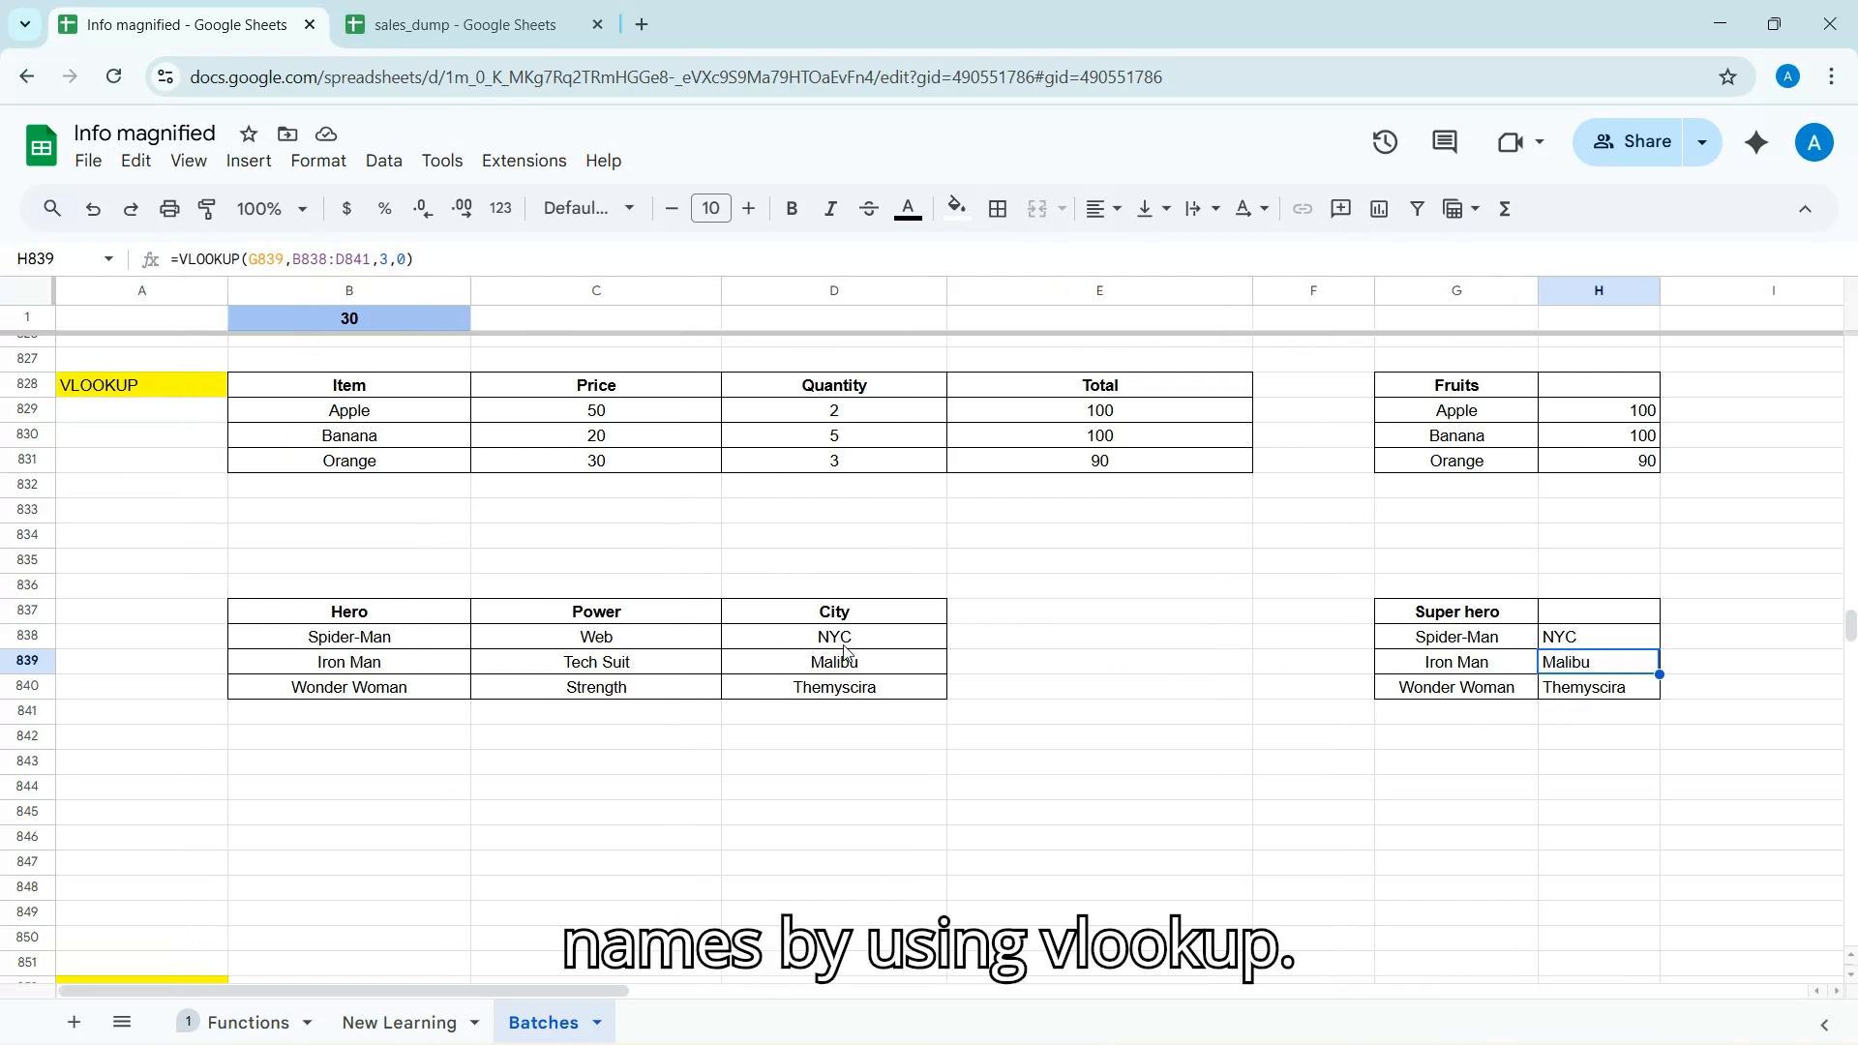